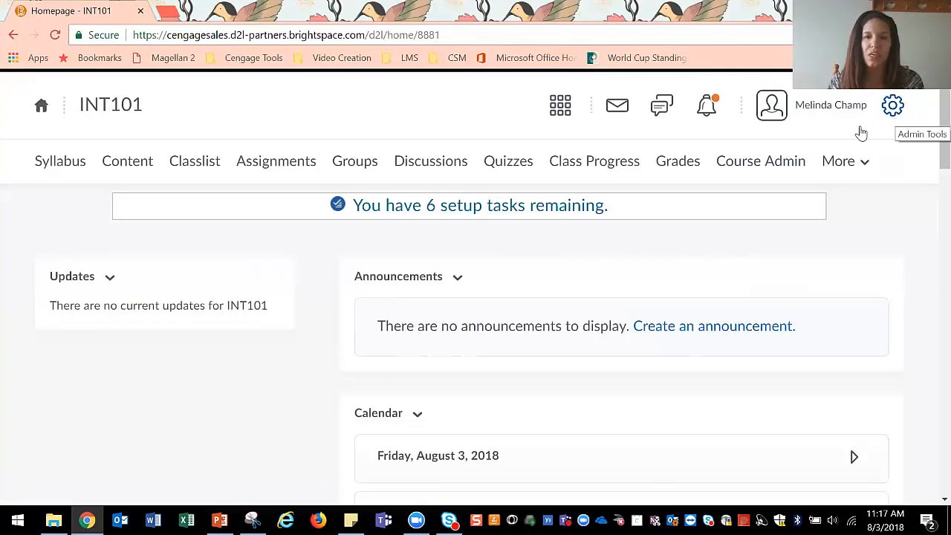
# Step: Open the Course Builder from the INT101 course administration page
pyautogui.click(760, 169)
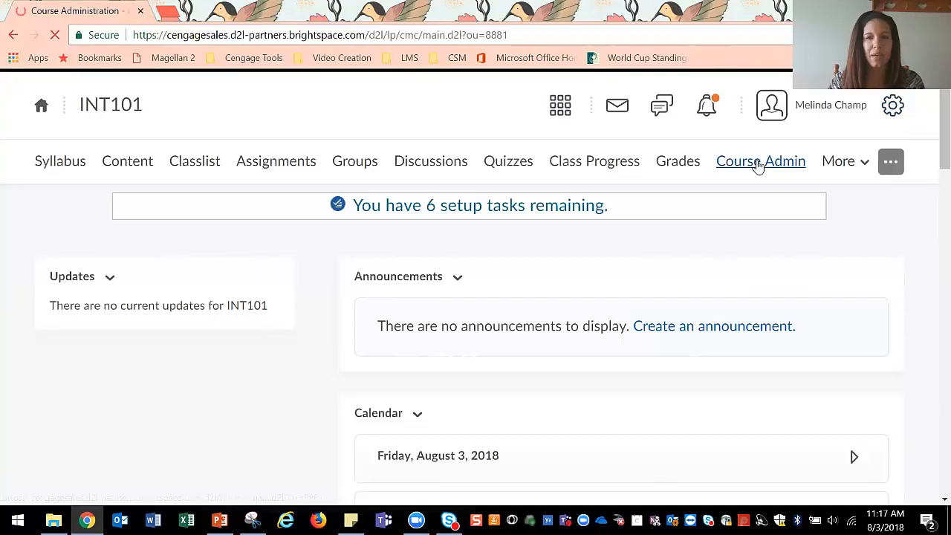
pyautogui.scroll(-1, 249, 307)
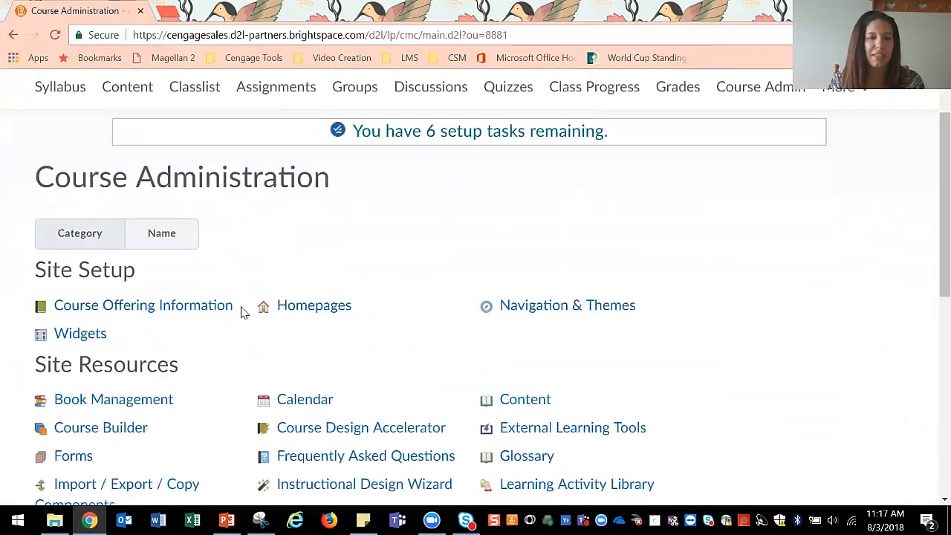
pyautogui.scroll(-1, 202, 375)
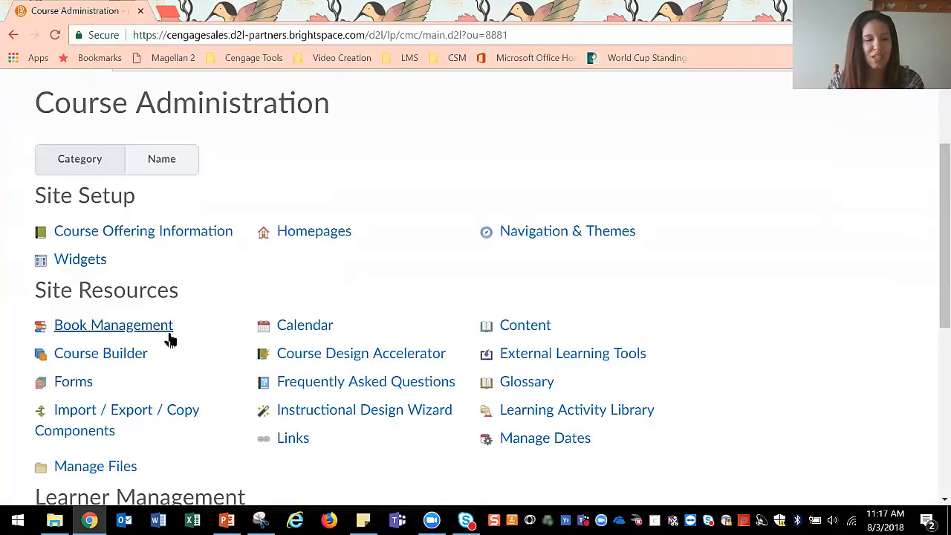
pyautogui.click(112, 359)
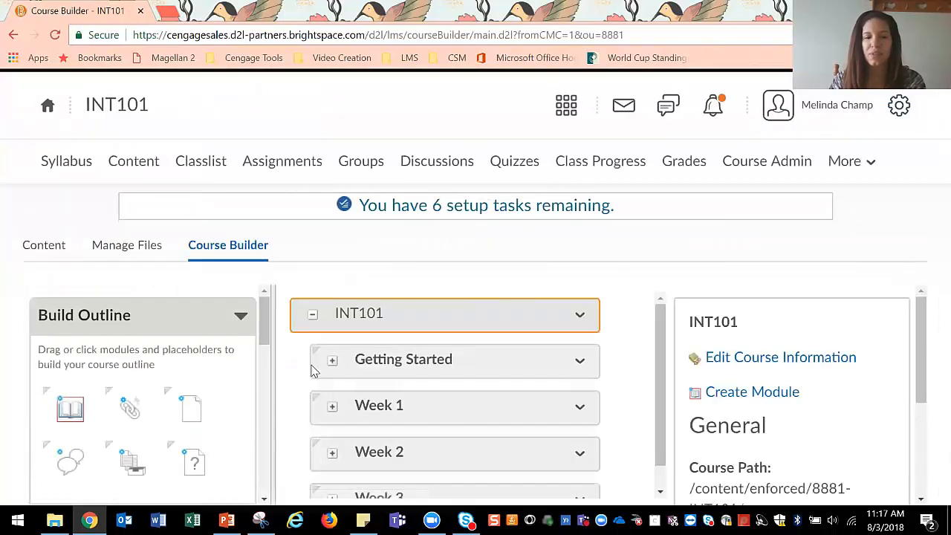
# Step: Create a new module named "Week 4" directly under INT101 in the course outline
pyautogui.scroll(-2, 279, 360)
pyautogui.scroll(2, 280, 359)
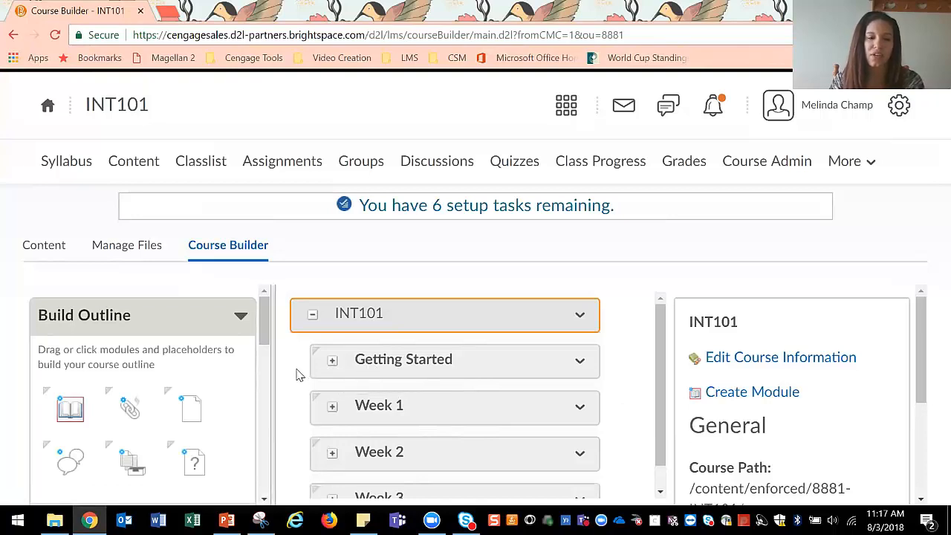
pyautogui.scroll(-1, 290, 381)
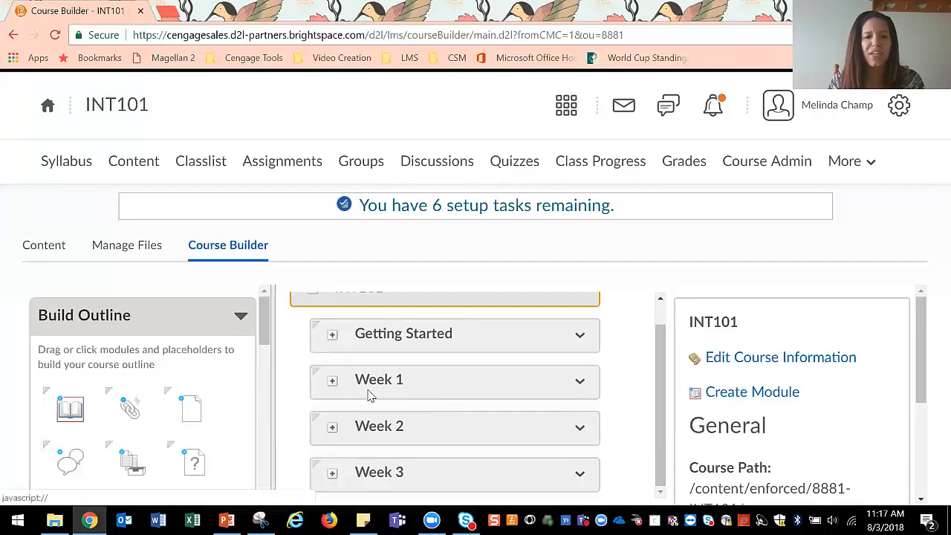
pyautogui.scroll(1, 301, 389)
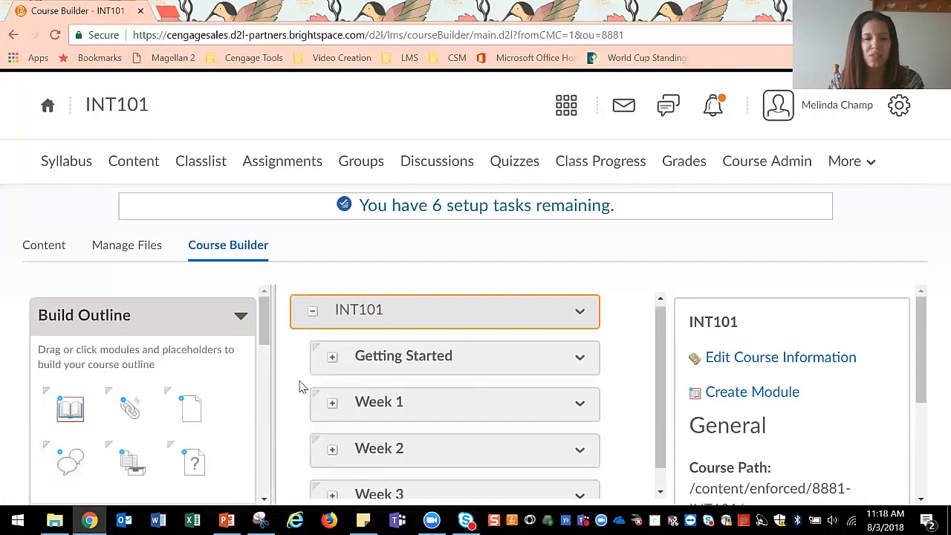
pyautogui.click(70, 409)
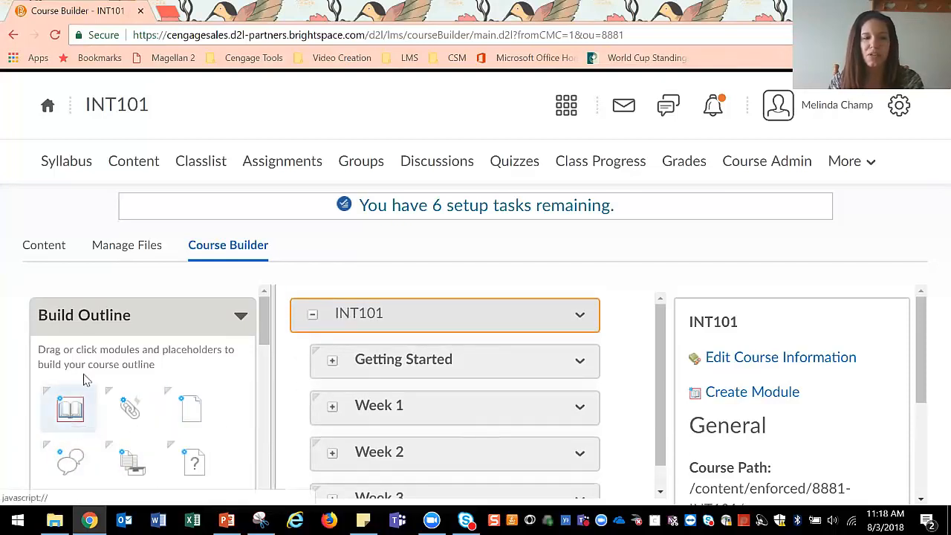
pyautogui.click(395, 310)
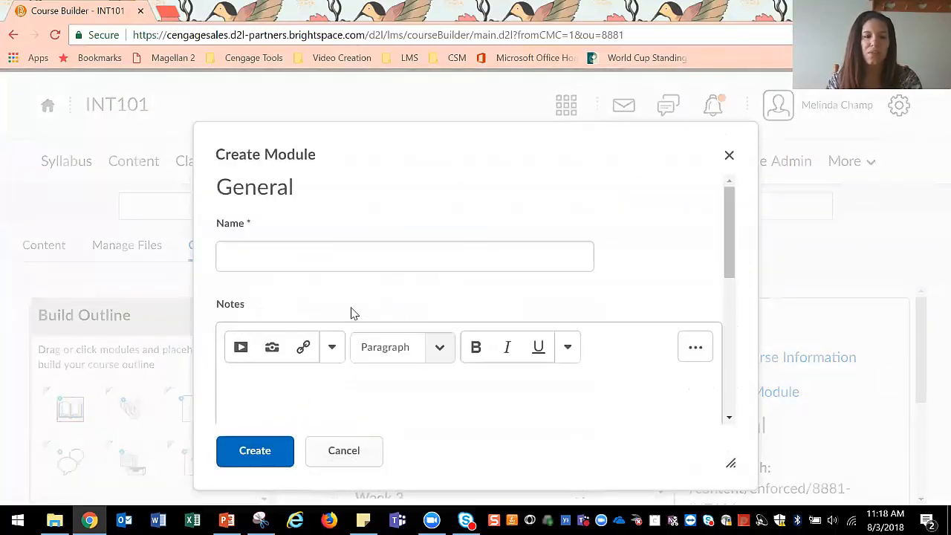
pyautogui.write('Week 4')
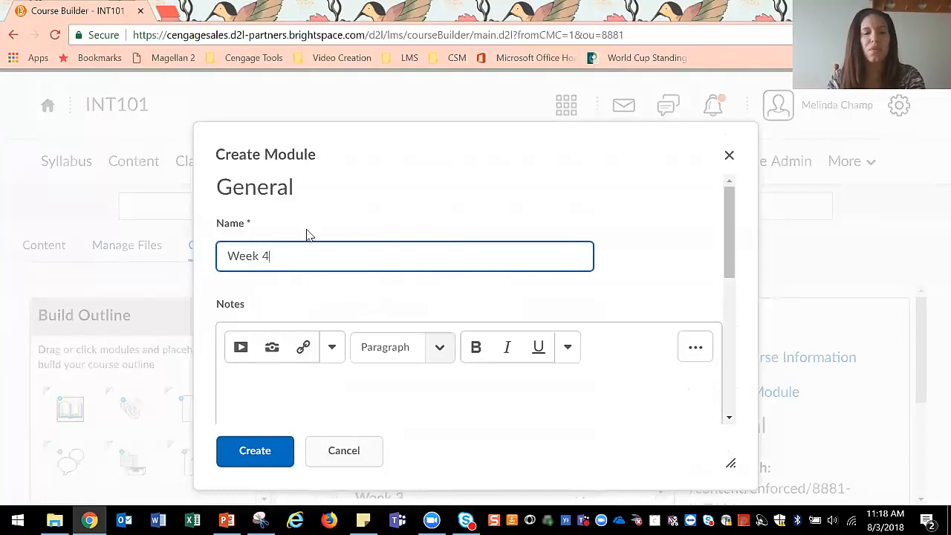
pyautogui.click(242, 451)
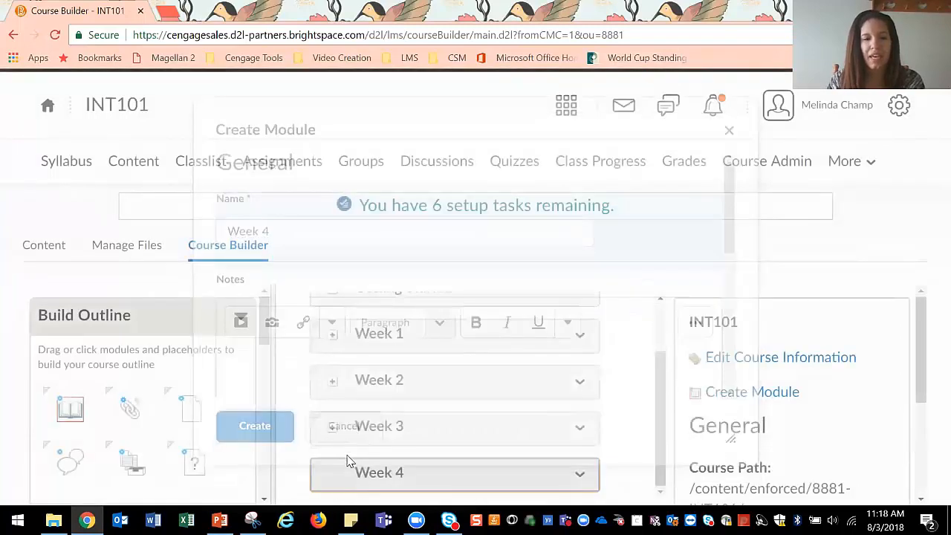
# Step: Start adding a new Cengage Learning content item and choose its location in the course outline
pyautogui.scroll(1, 312, 405)
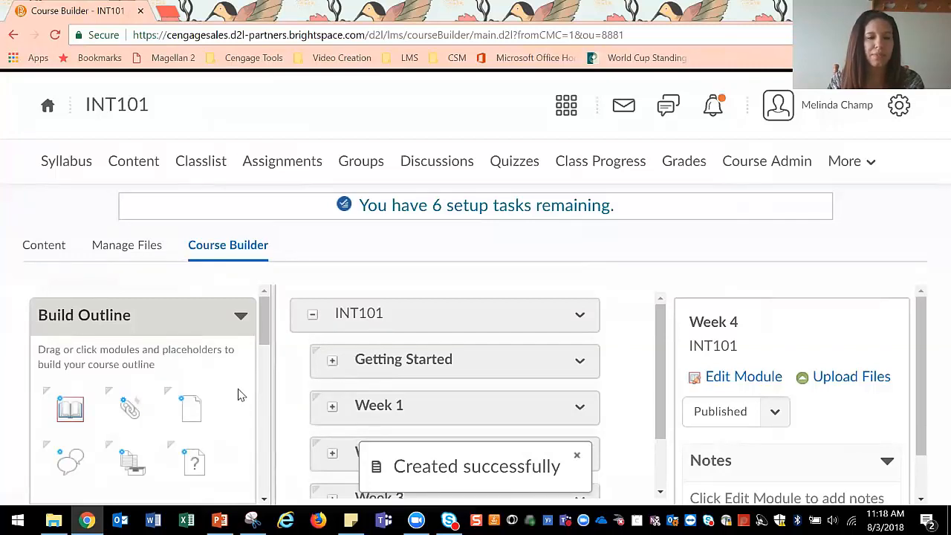
pyautogui.scroll(-1, 266, 390)
pyautogui.scroll(-1, 282, 390)
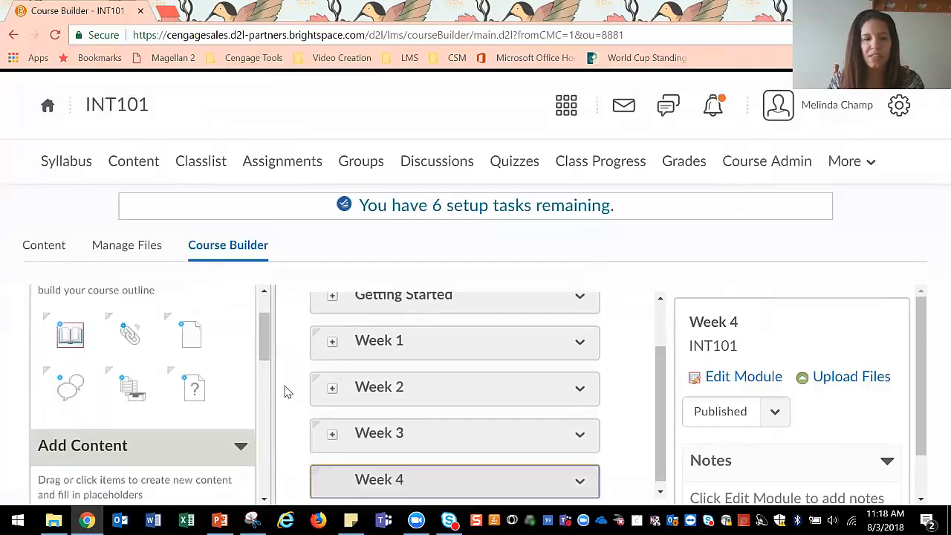
pyautogui.scroll(1, 290, 394)
pyautogui.scroll(-2, 215, 390)
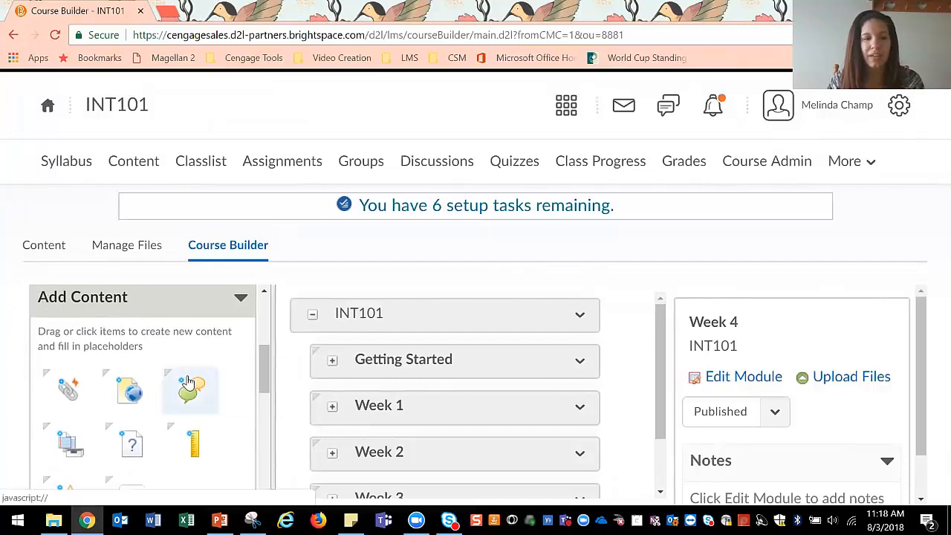
pyautogui.scroll(-1, 189, 375)
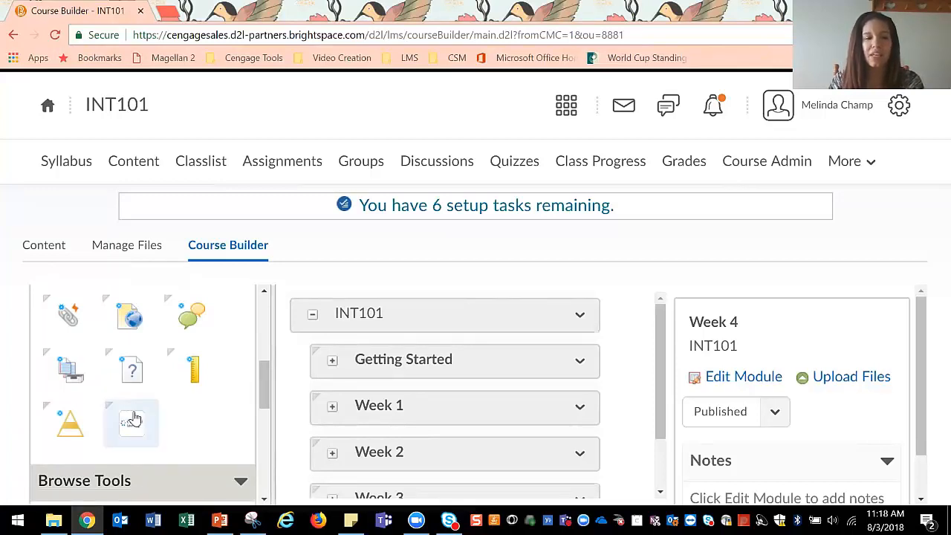
pyautogui.scroll(2, 132, 416)
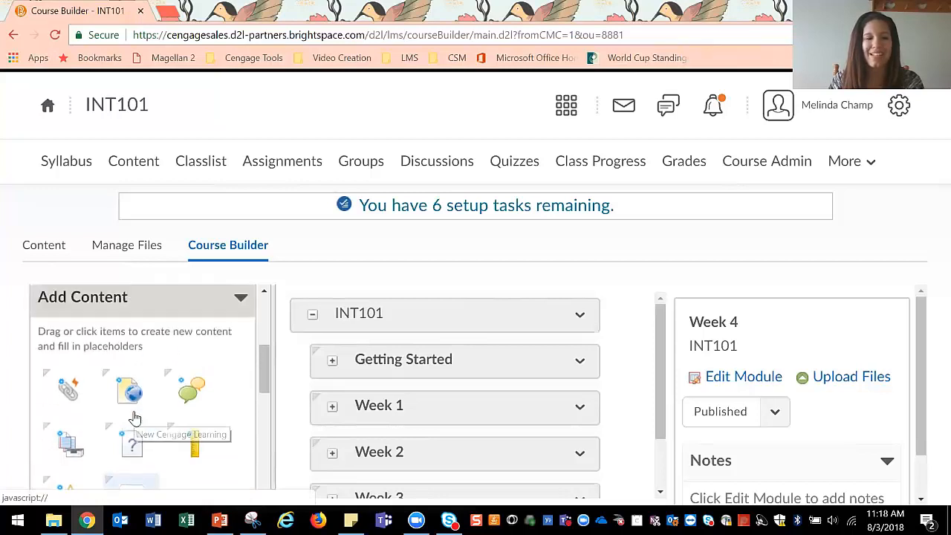
pyautogui.scroll(-2, 132, 429)
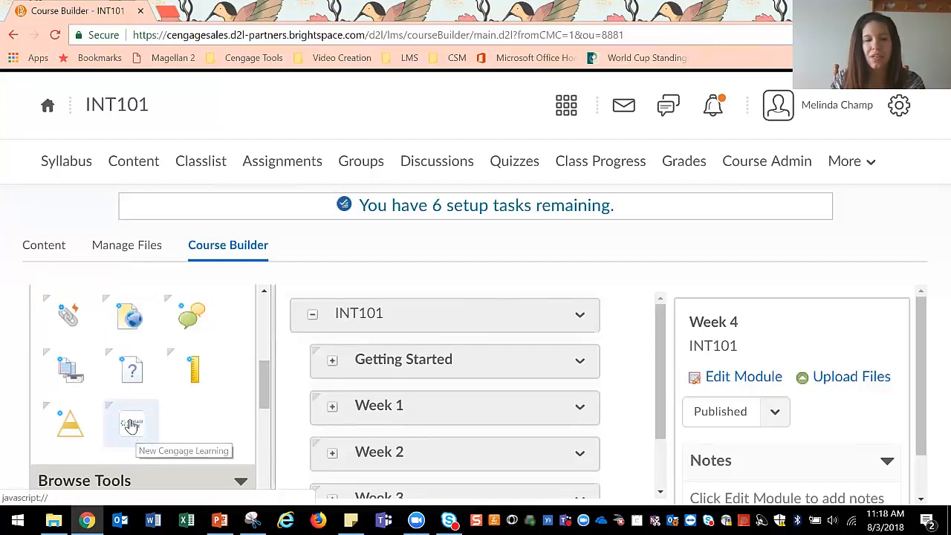
pyautogui.moveTo(131, 425)
pyautogui.mouseDown()
pyautogui.moveTo(376, 353)
pyautogui.moveTo(400, 362)
pyautogui.moveTo(159, 436)
pyautogui.moveTo(127, 421)
pyautogui.mouseUp()
pyautogui.click(126, 425)
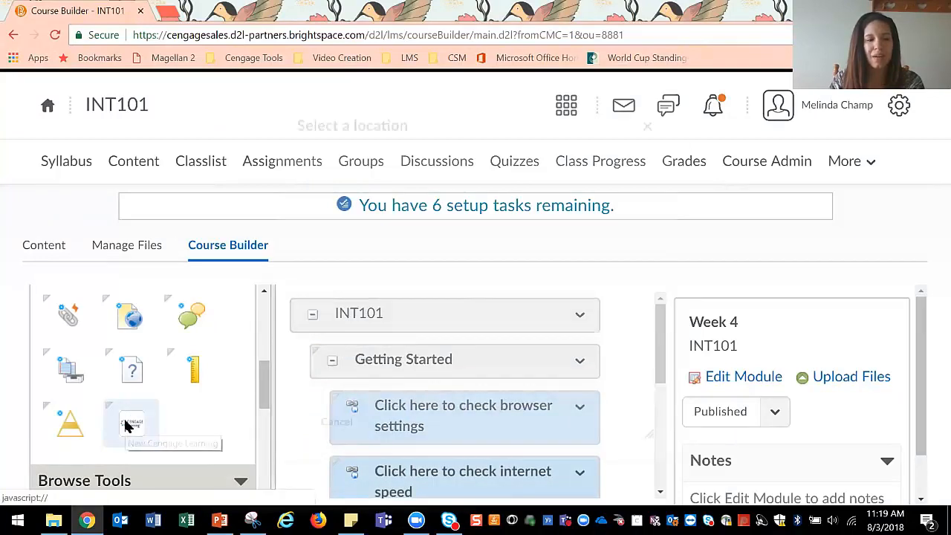
pyautogui.click(352, 206)
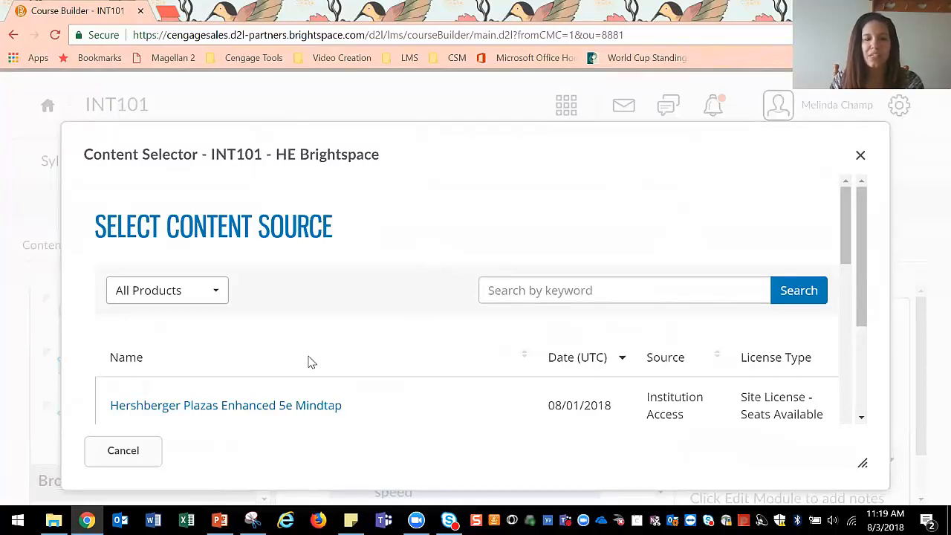
# Step: Search the content sources for "charl" and select Charlesworth Understanding Child Development 10e MindTap
pyautogui.scroll(-5, 304, 364)
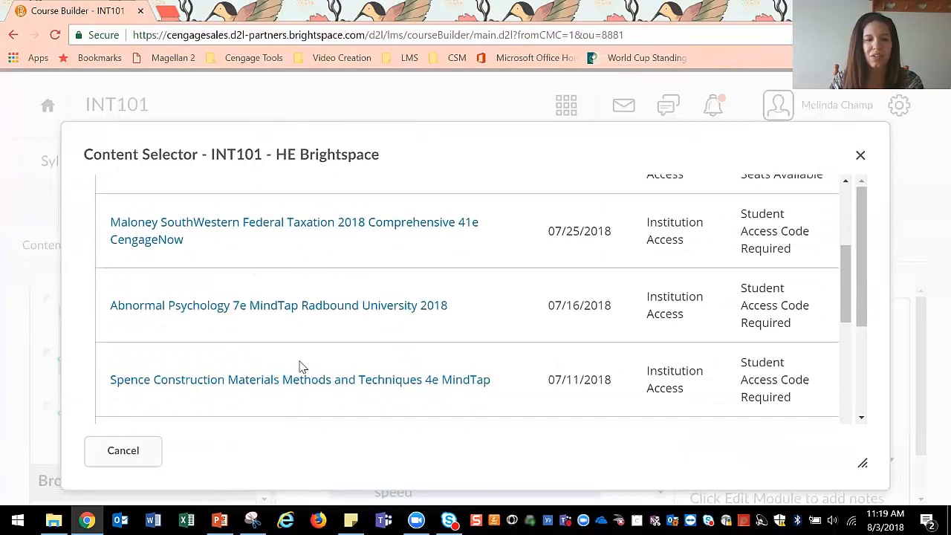
pyautogui.scroll(-5, 301, 366)
pyautogui.scroll(-1, 297, 374)
pyautogui.scroll(10, 303, 378)
pyautogui.click(624, 291)
pyautogui.write('char')
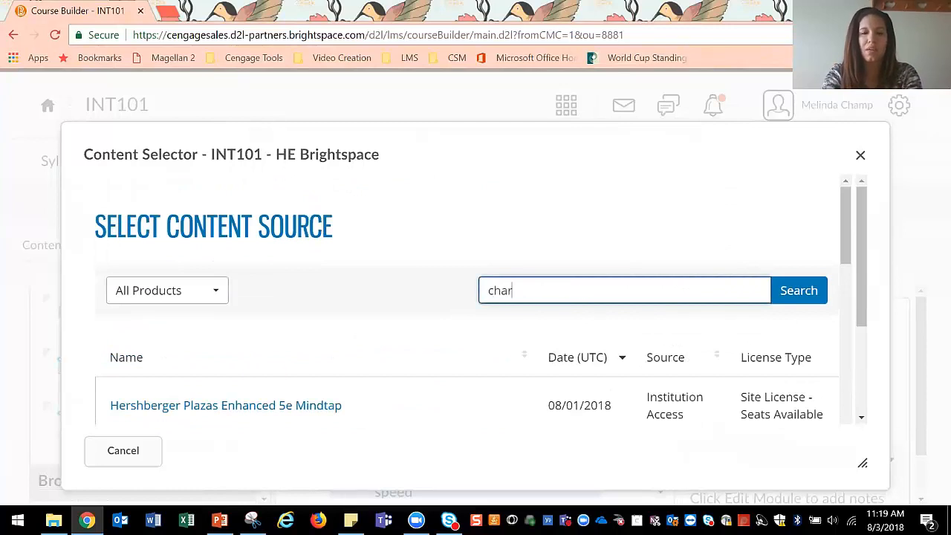
pyautogui.write('l')
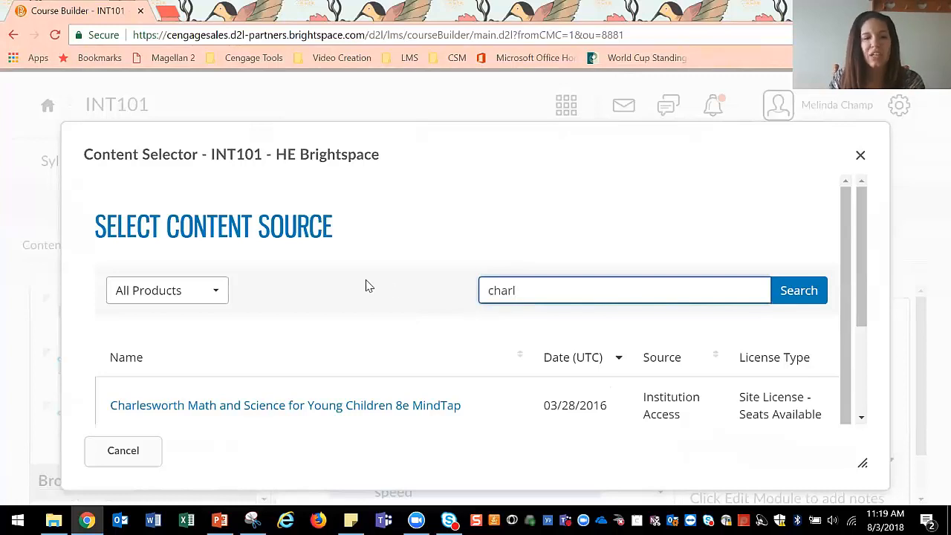
pyautogui.scroll(-2, 297, 344)
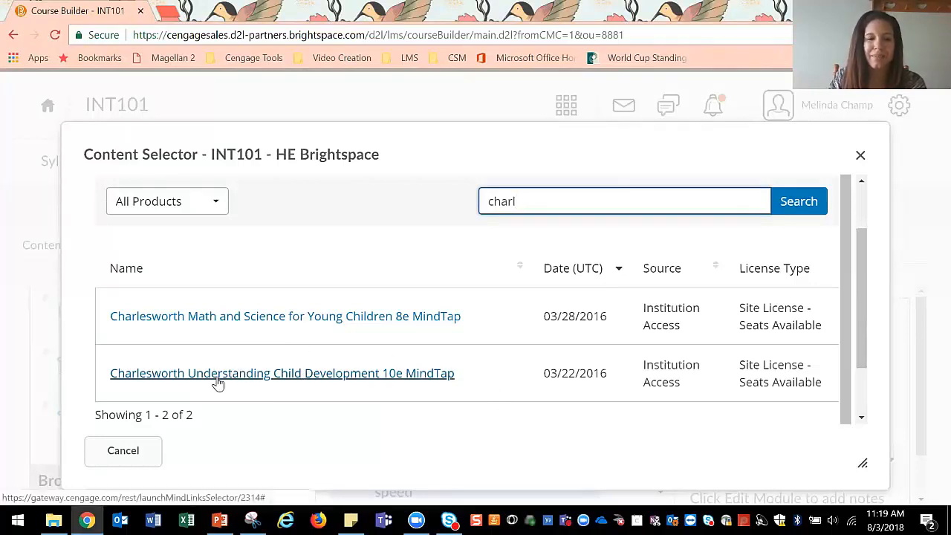
pyautogui.click(306, 375)
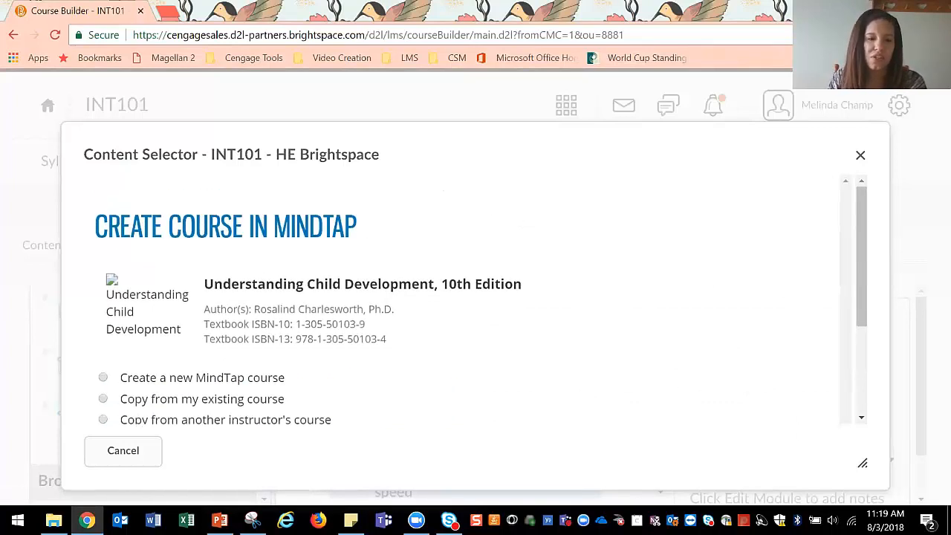
# Step: Examine the course setup options for creating a new MindTap course, copying an own or another instructor's course, and linking to an existing one
pyautogui.scroll(-2, 303, 335)
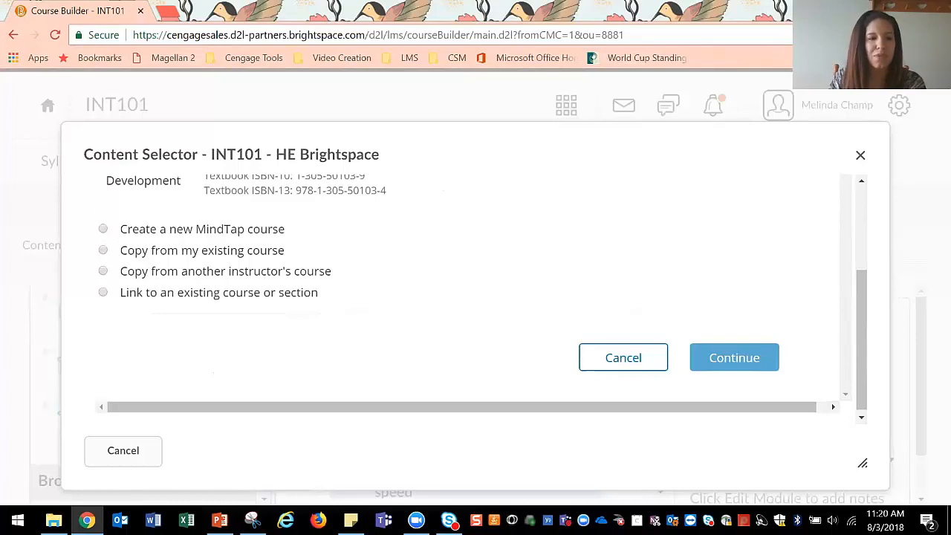
pyautogui.click(103, 230)
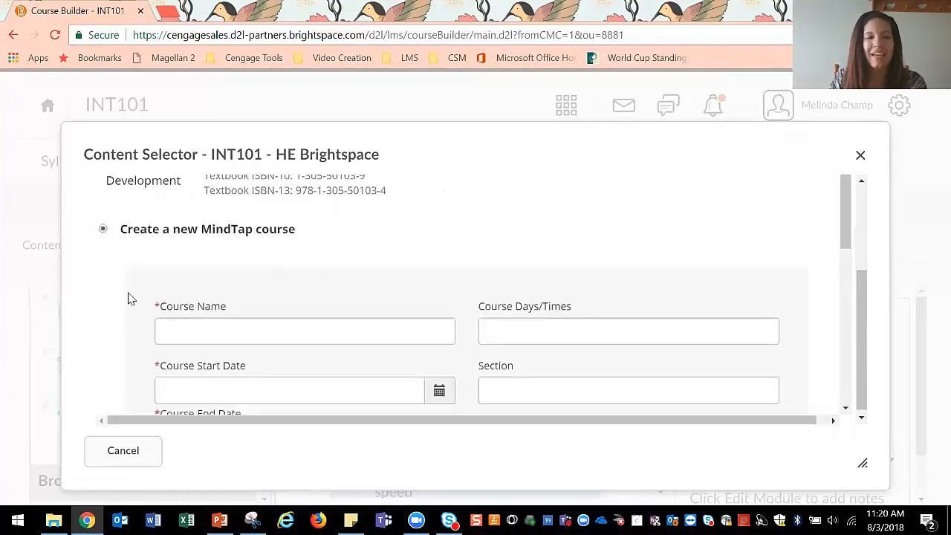
pyautogui.scroll(-2, 106, 235)
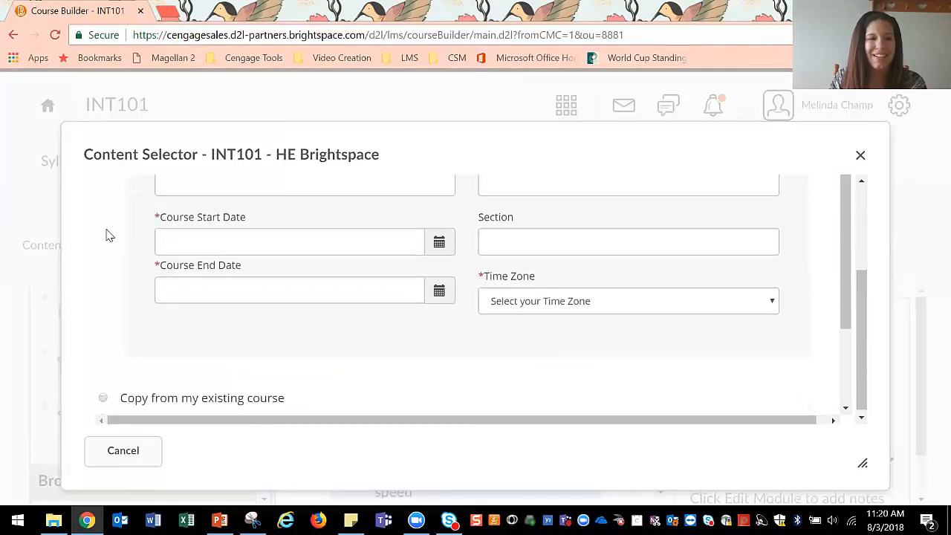
pyautogui.scroll(-2, 107, 241)
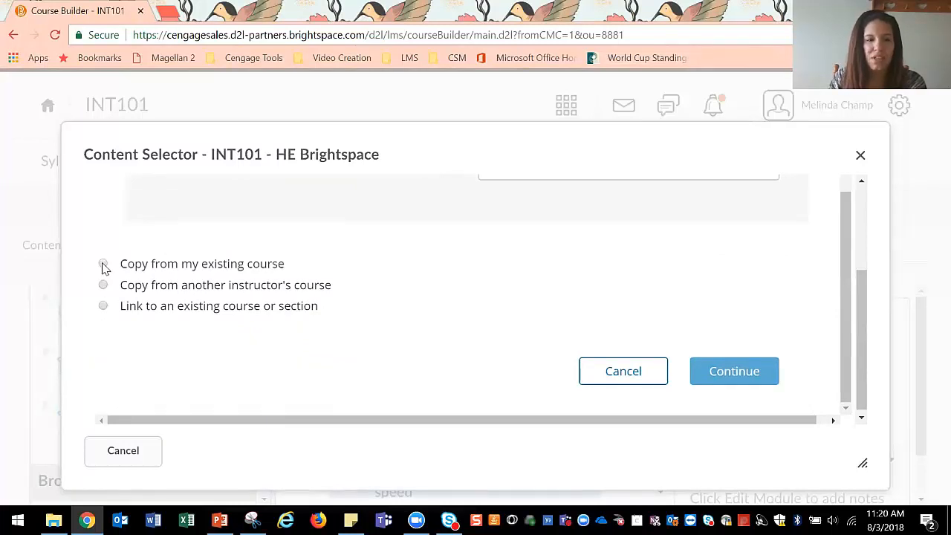
pyautogui.click(104, 265)
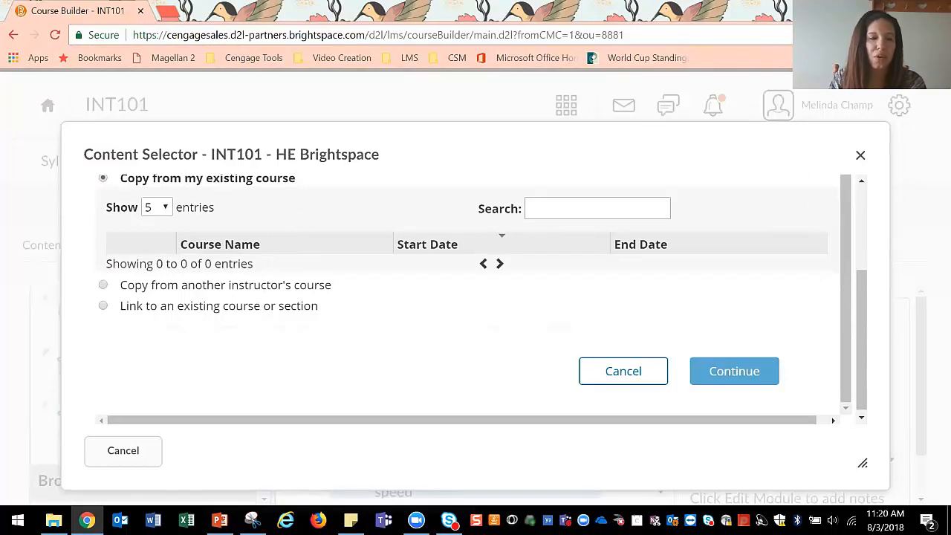
pyautogui.click(103, 286)
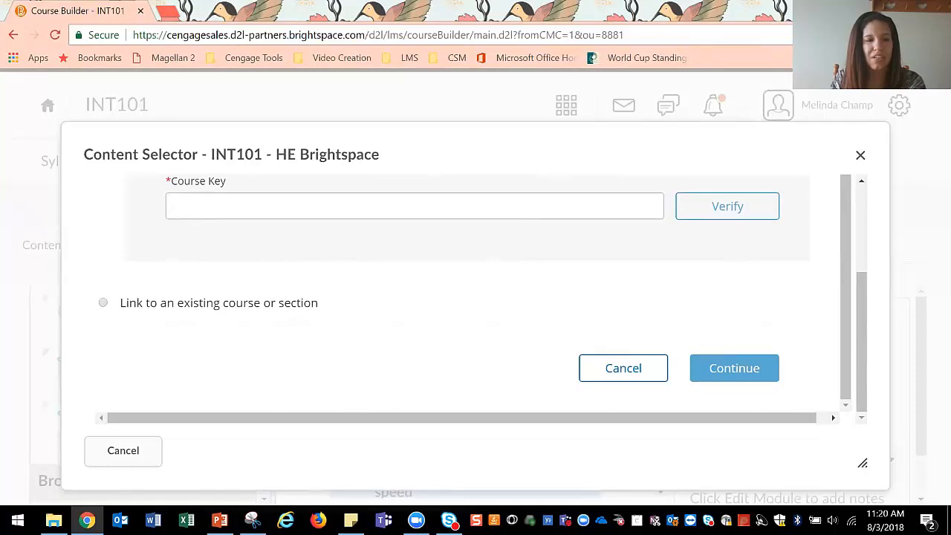
pyautogui.click(104, 303)
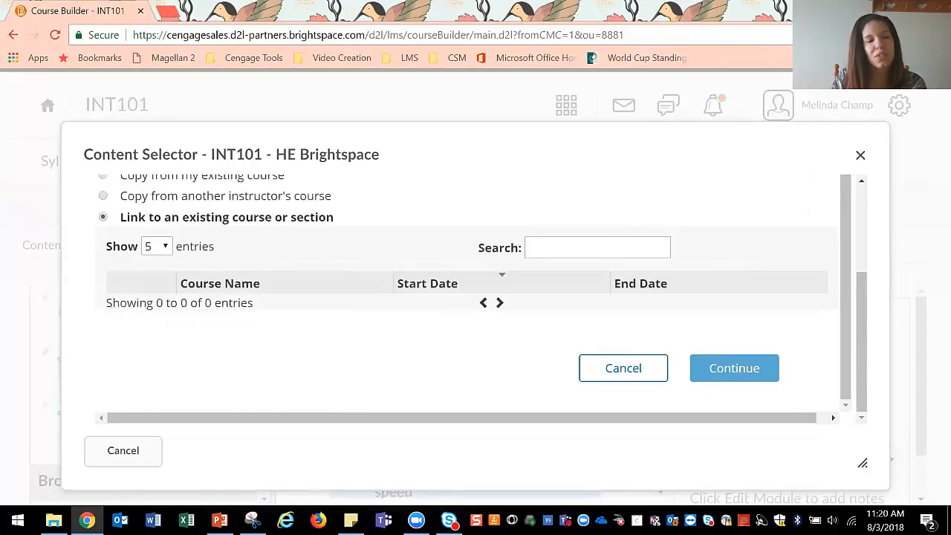
pyautogui.scroll(1, 197, 303)
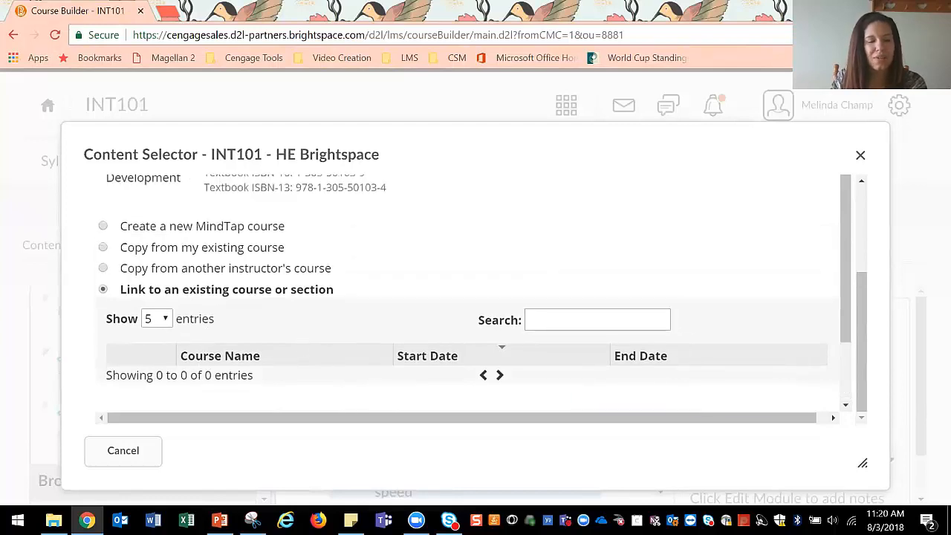
# Step: Choose to create a new MindTap course and name it "INT 101 Integration Training Fall 2018 01"
pyautogui.click(106, 227)
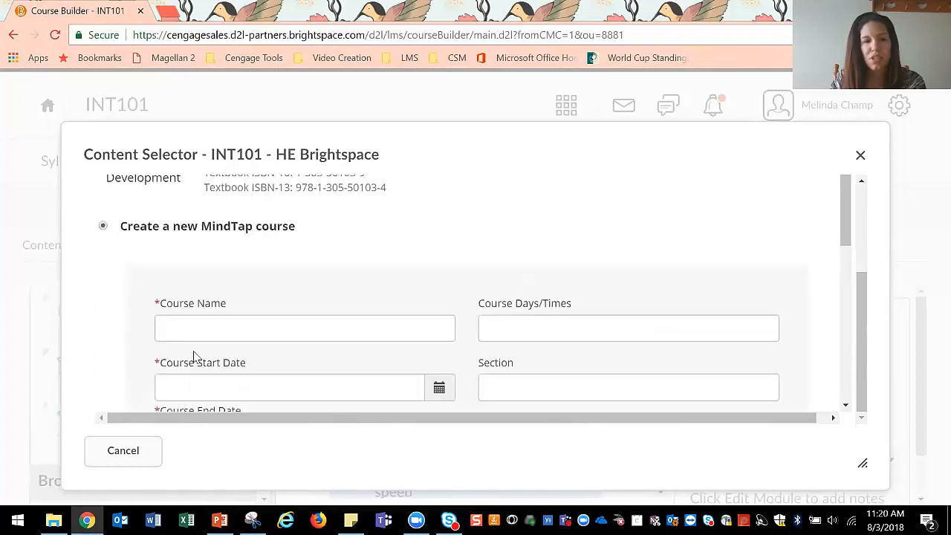
pyautogui.click(236, 327)
pyautogui.scroll(-2, 374, 268)
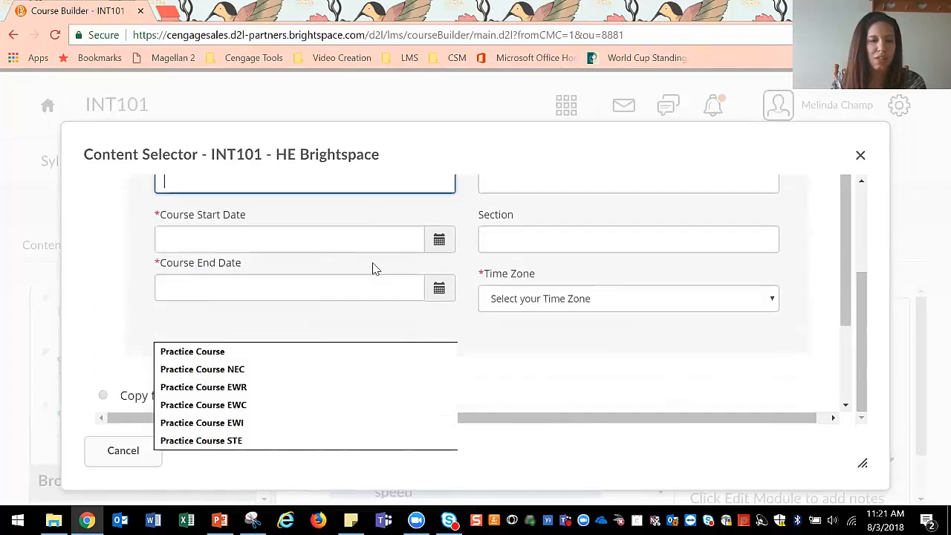
pyautogui.scroll(1, 461, 275)
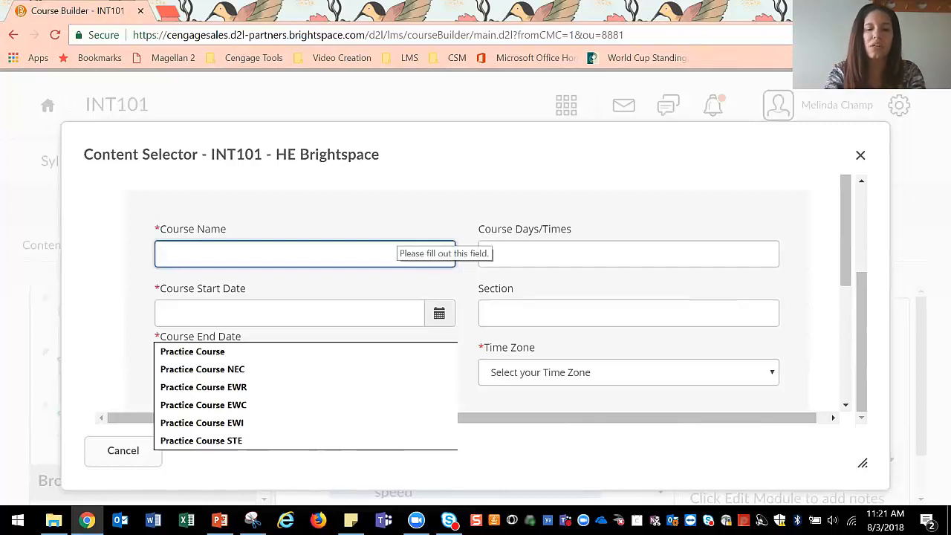
pyautogui.write('INT')
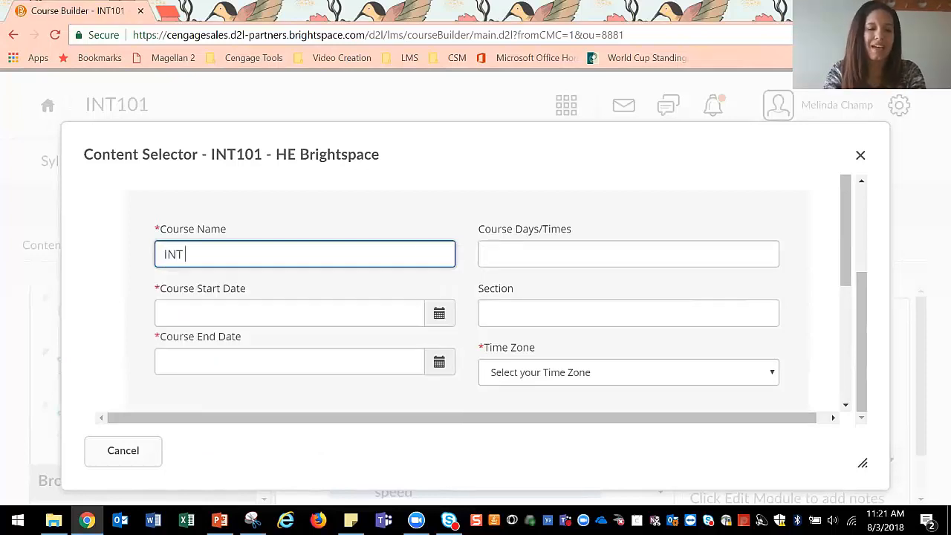
pyautogui.write(' 101')
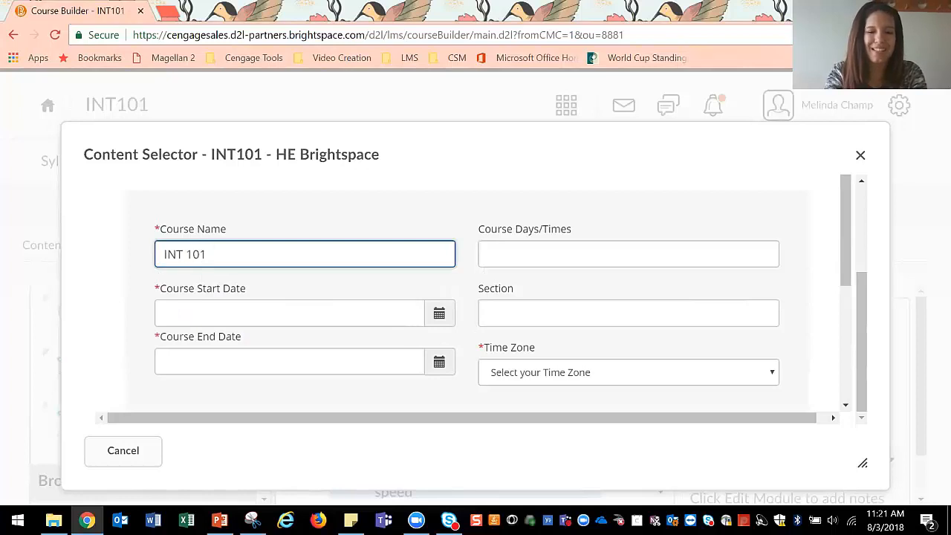
pyautogui.write(' Integration Training')
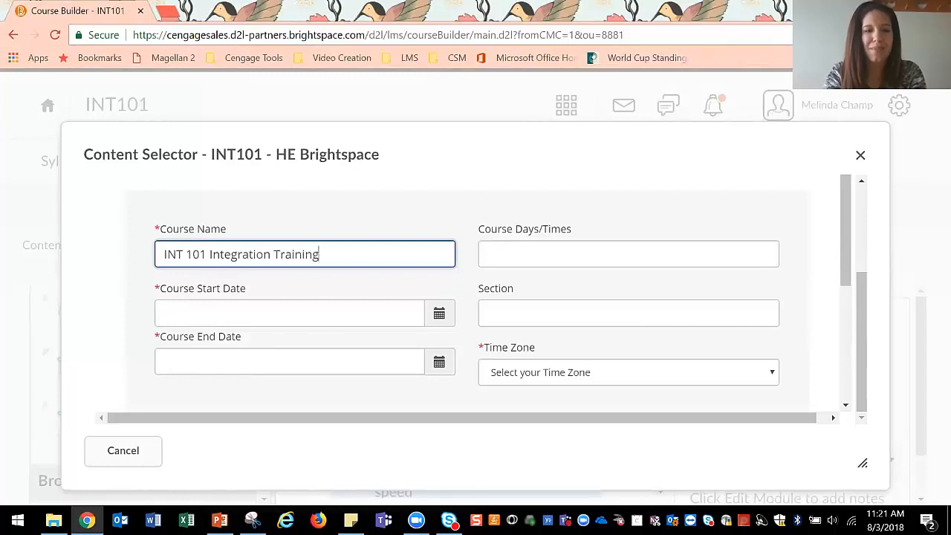
pyautogui.write(' Fall')
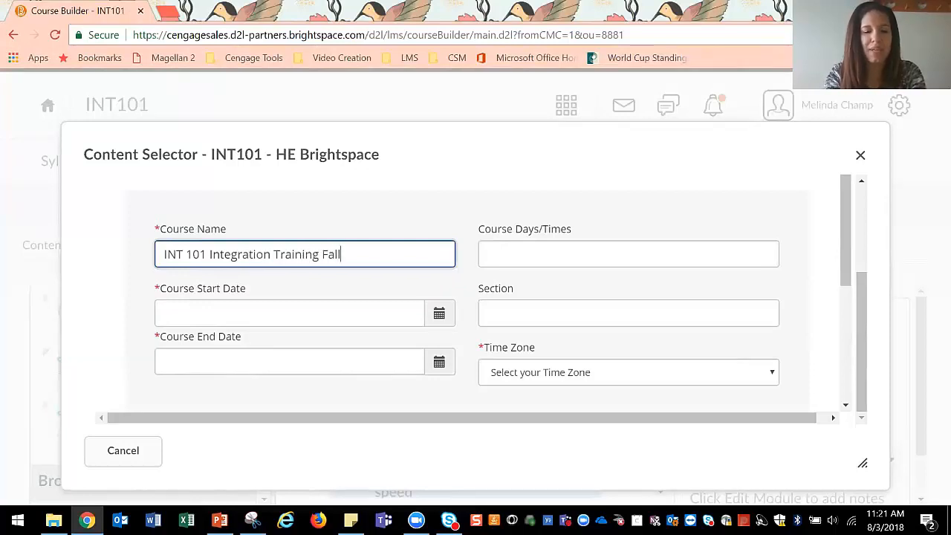
pyautogui.write(' 2018 ')
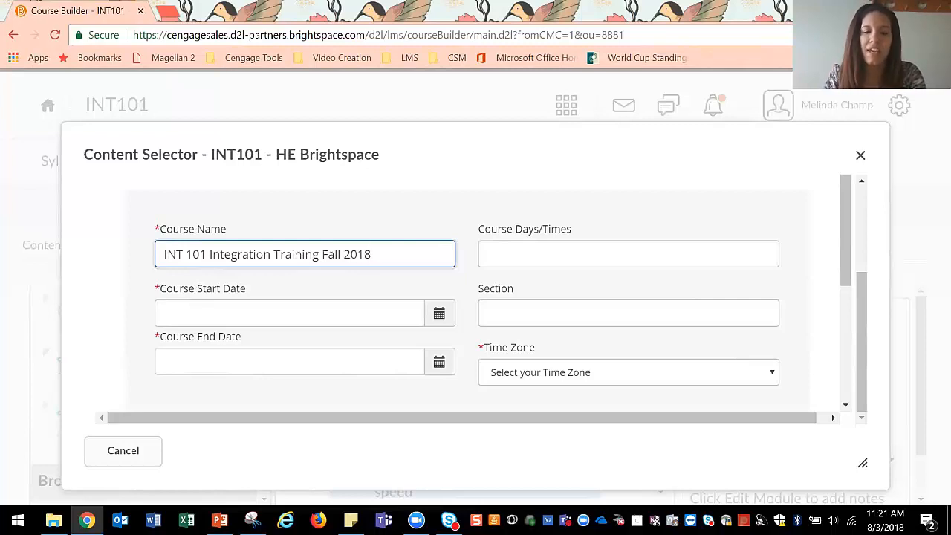
pyautogui.write('01')
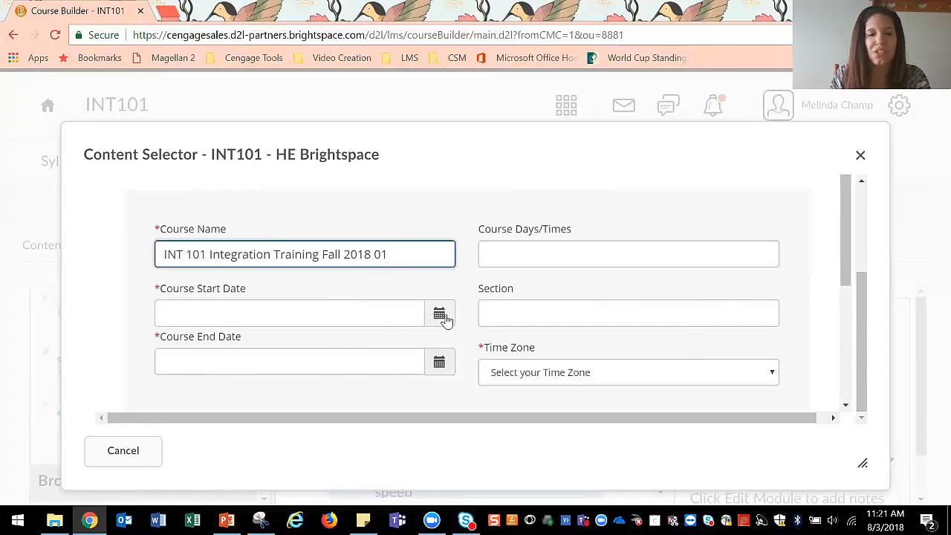
# Step: Set the new MindTap course's start date to 08/27/2018
pyautogui.click(440, 315)
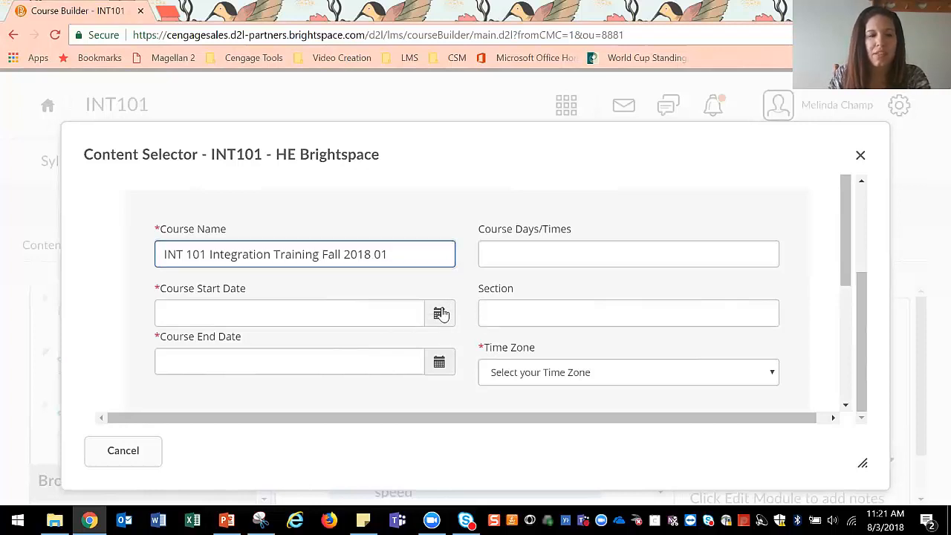
pyautogui.scroll(3, 310, 221)
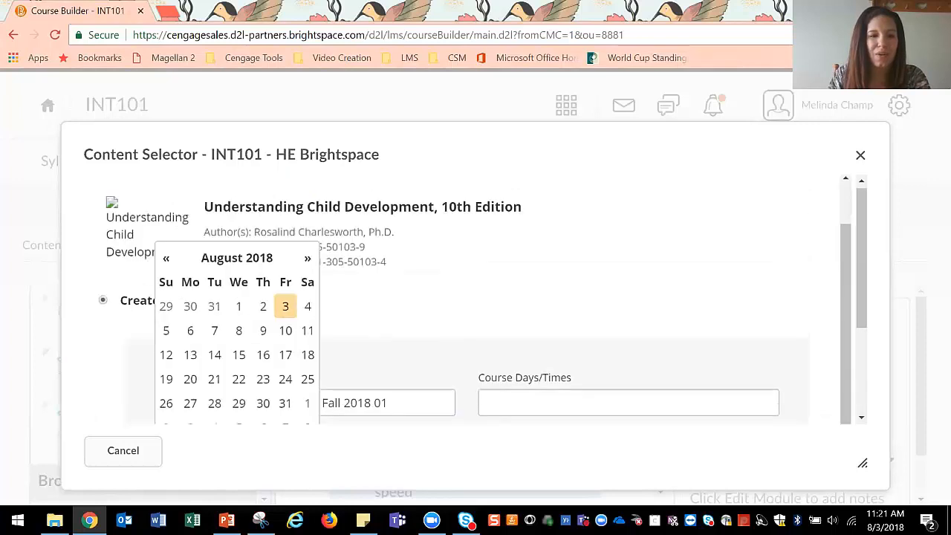
pyautogui.click(192, 403)
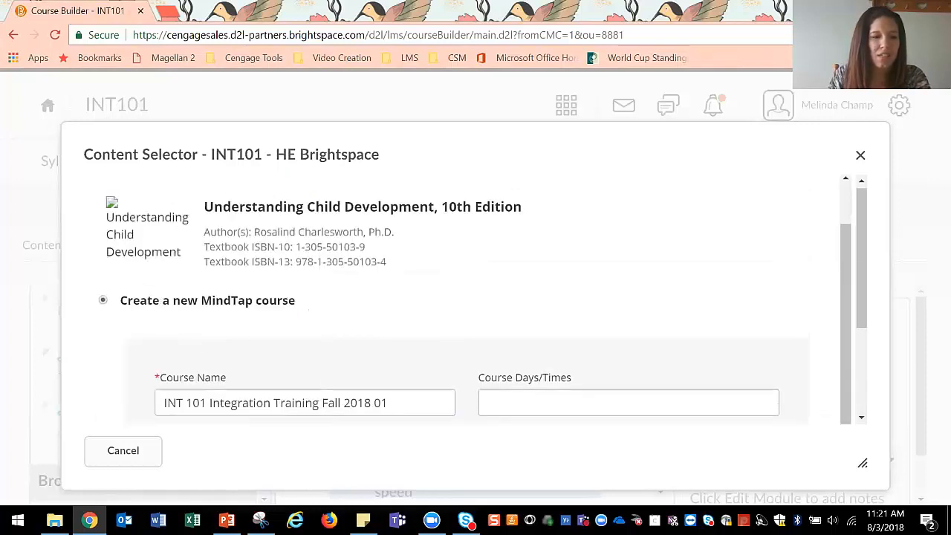
pyautogui.scroll(-2, 401, 315)
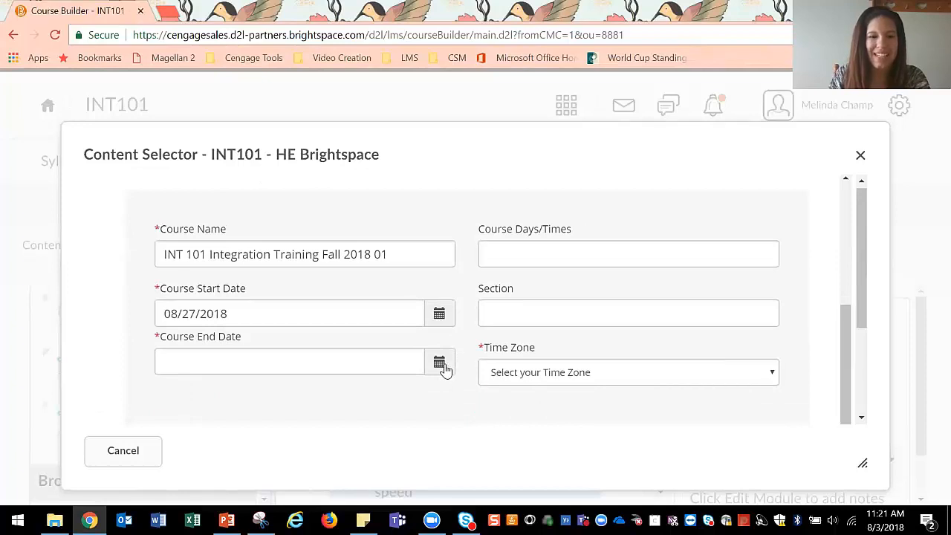
# Step: Set the new MindTap course's end date to 12/14/2018
pyautogui.click(442, 364)
pyautogui.scroll(-1, 324, 350)
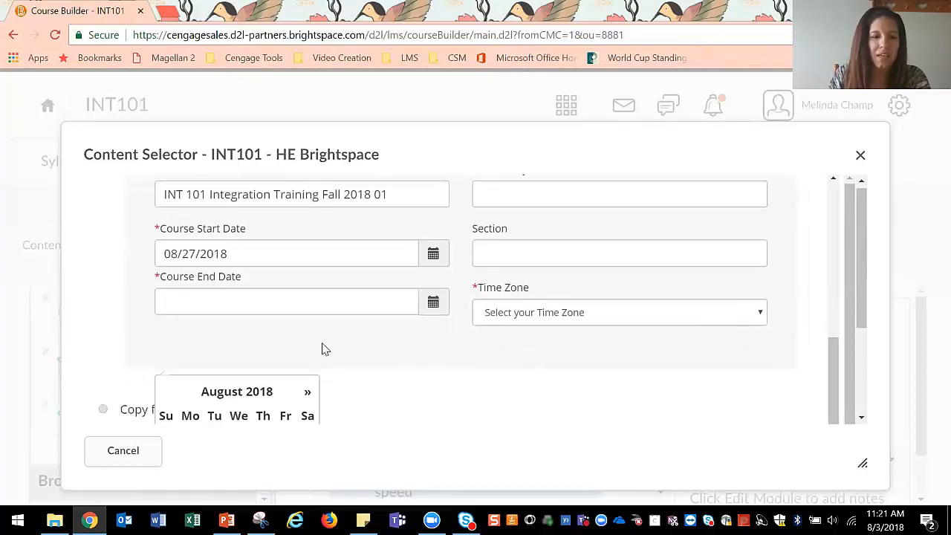
pyautogui.click(307, 392)
pyautogui.click(275, 385)
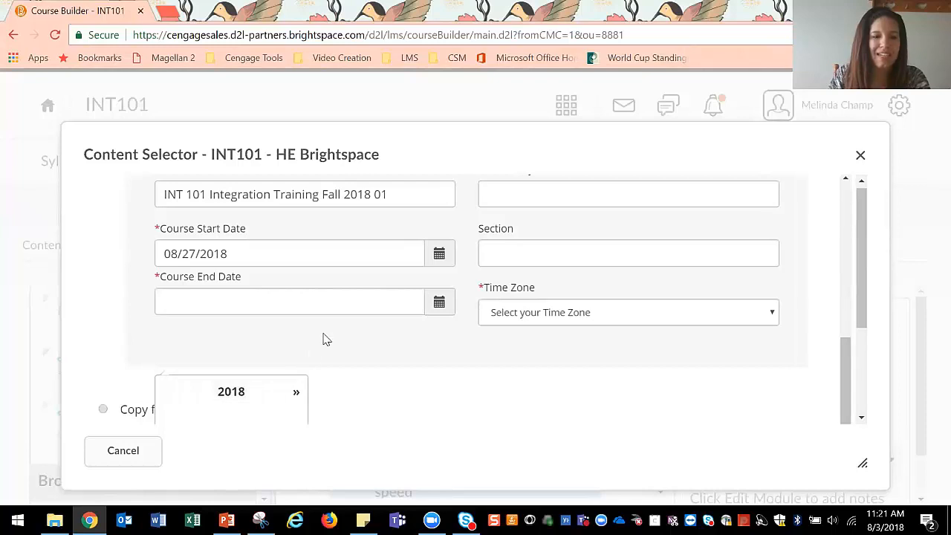
pyautogui.click(439, 315)
pyautogui.click(439, 301)
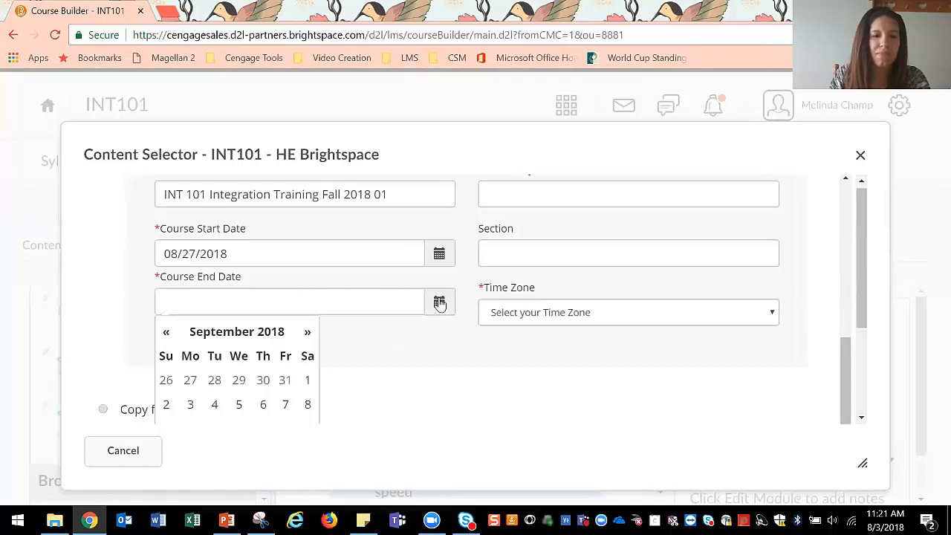
pyautogui.scroll(-2, 286, 316)
pyautogui.scroll(1, 292, 249)
pyautogui.click(304, 260)
pyautogui.click(305, 259)
pyautogui.click(305, 260)
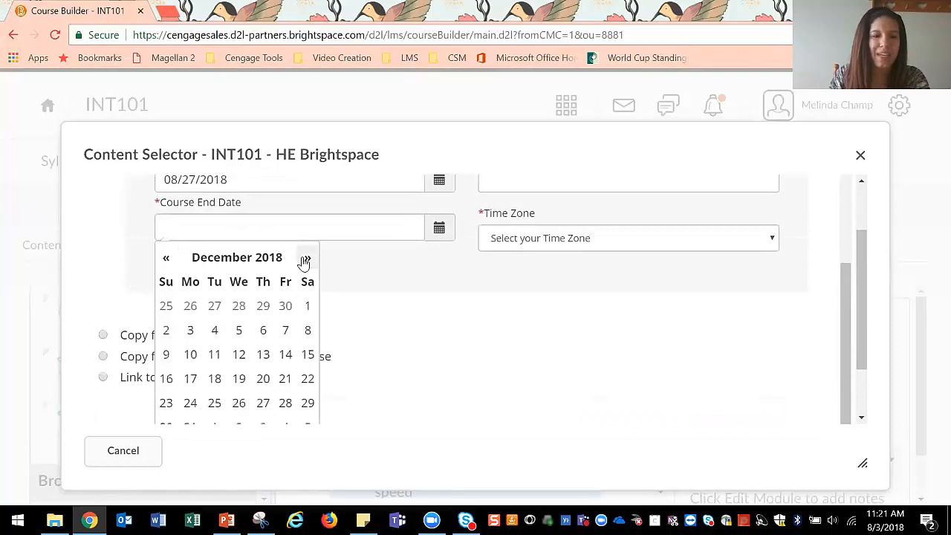
pyautogui.click(286, 355)
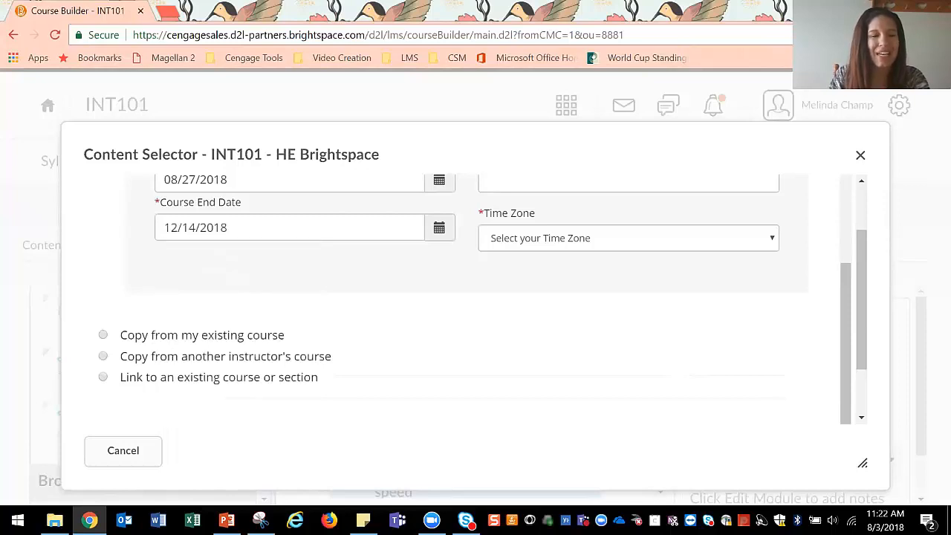
# Step: Set the course's time zone to (GMT-05:00) Eastern Time (US & Canada)
pyautogui.scroll(2, 427, 286)
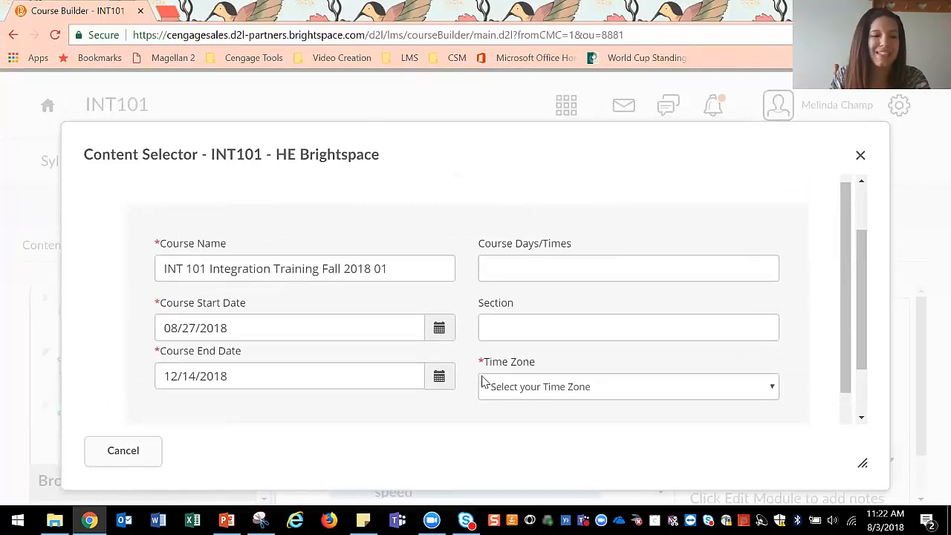
pyautogui.click(545, 388)
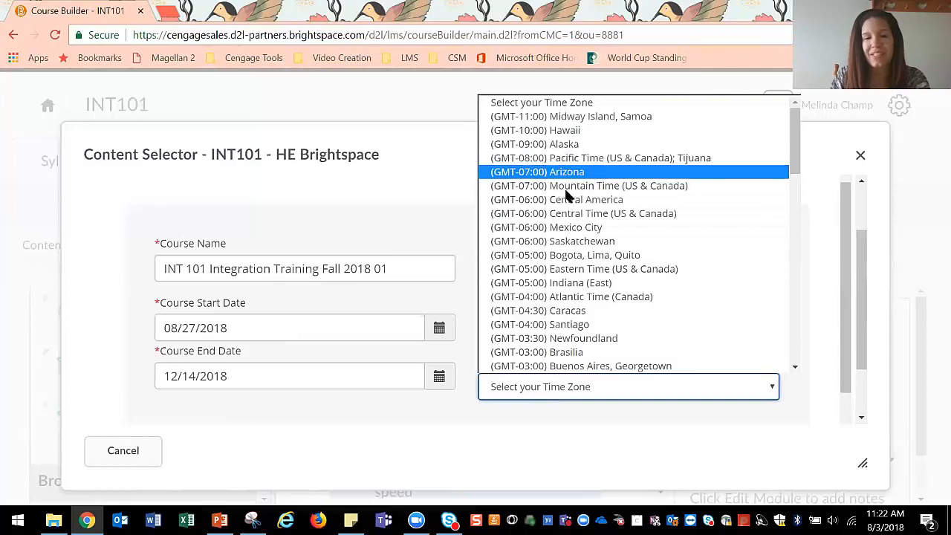
pyautogui.click(584, 268)
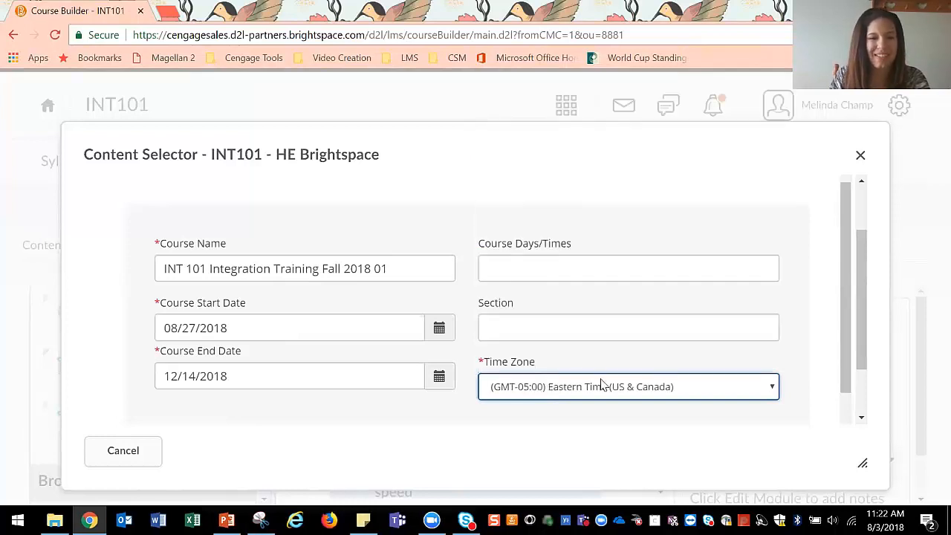
pyautogui.click(584, 268)
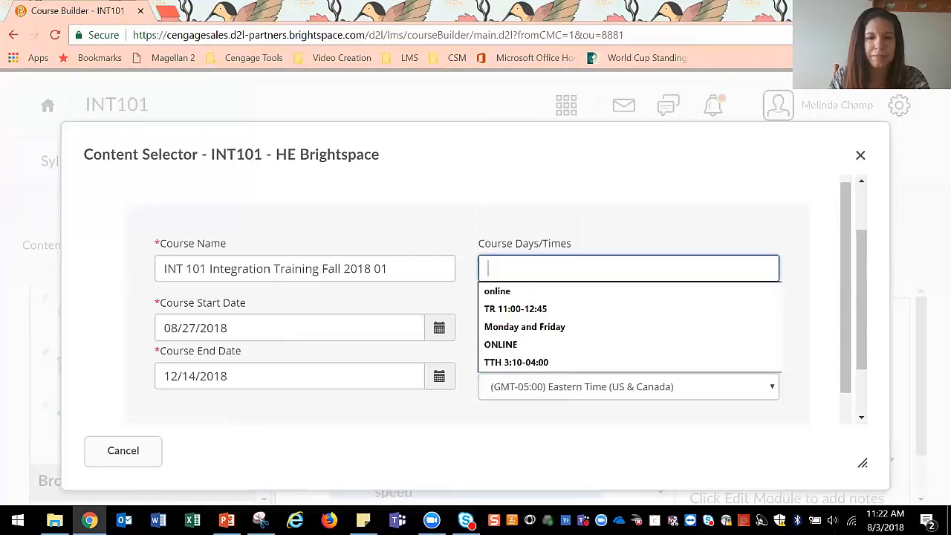
pyautogui.click(469, 315)
pyautogui.click(501, 327)
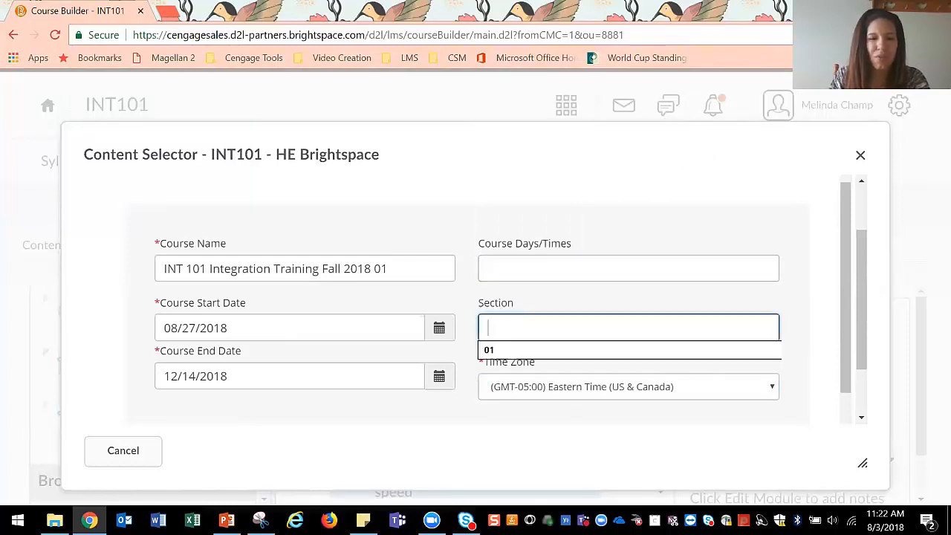
pyautogui.click(478, 296)
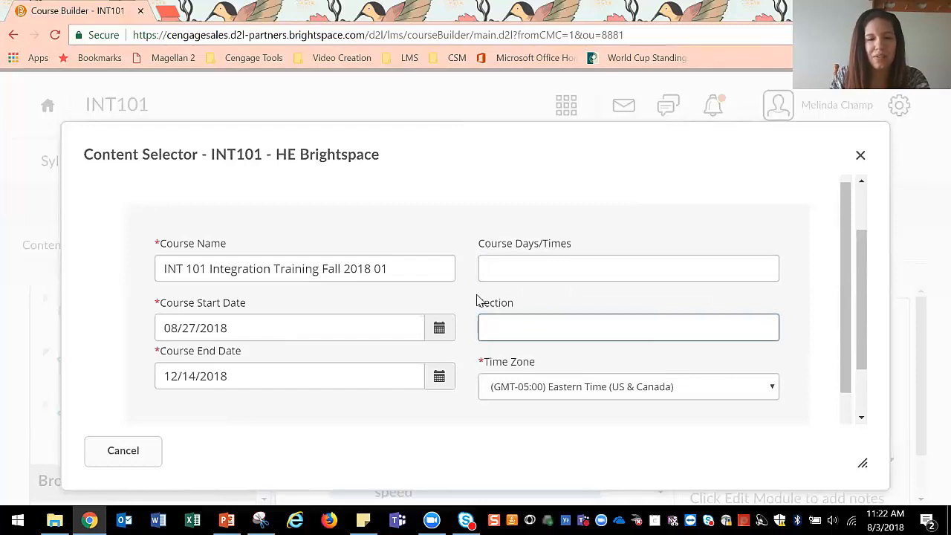
# Step: Check the completed course details and submit them to proceed to the grade synchronization options
pyautogui.scroll(-2, 650, 412)
pyautogui.scroll(1, 595, 394)
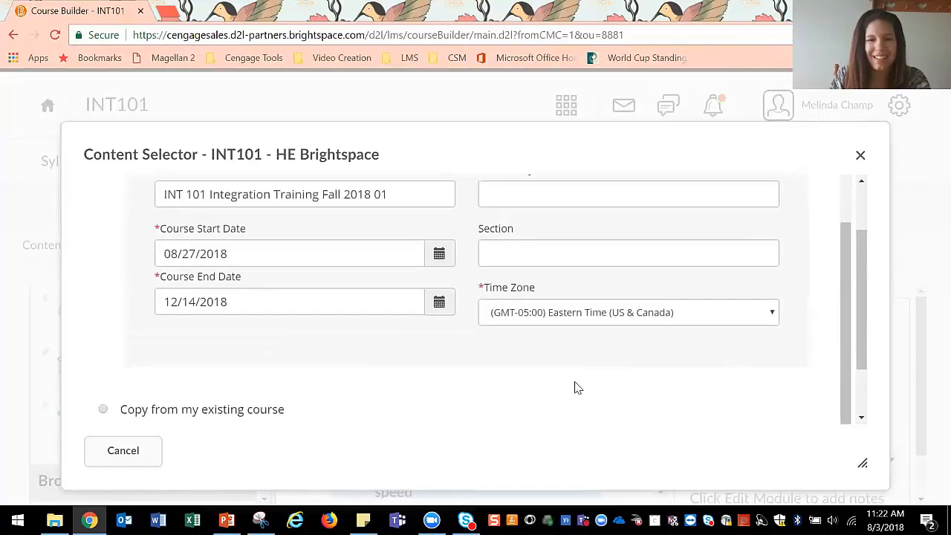
pyautogui.scroll(1, 578, 387)
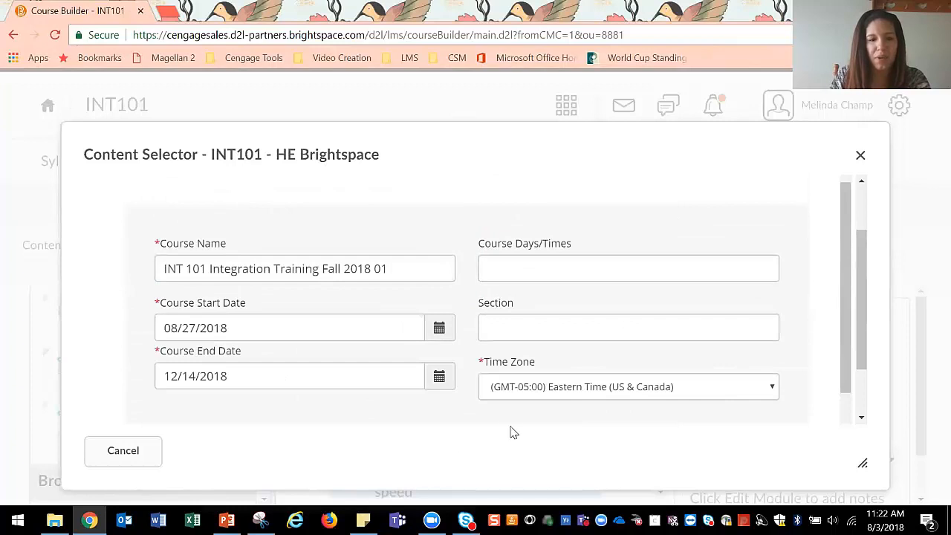
pyautogui.scroll(-3, 511, 431)
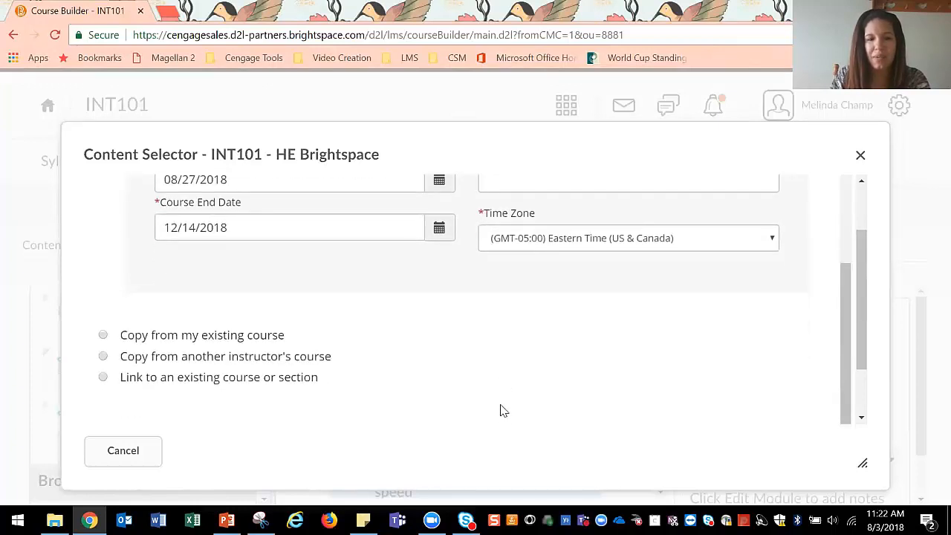
pyautogui.click(732, 372)
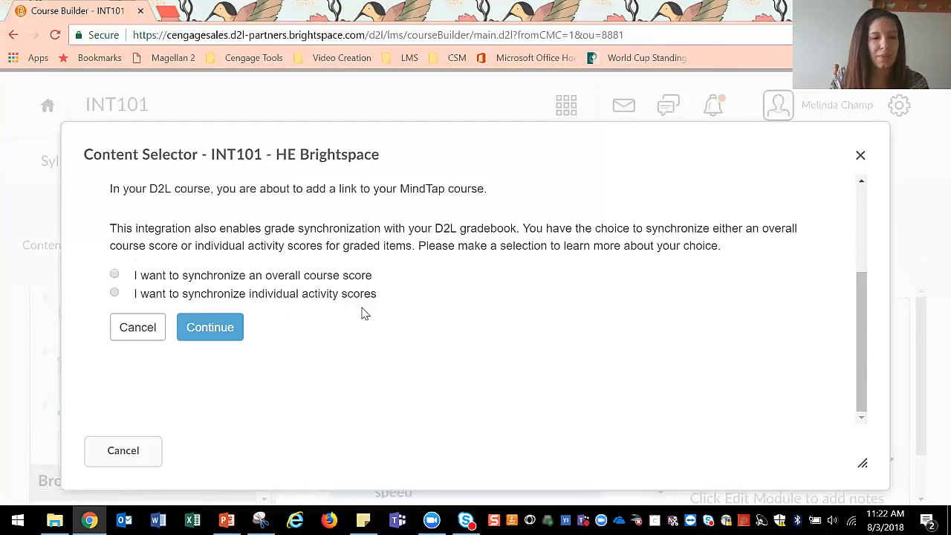
# Step: Choose to synchronize individual activity scores with the D2L gradebook and confirm the selection to return to the course outline
pyautogui.click(114, 275)
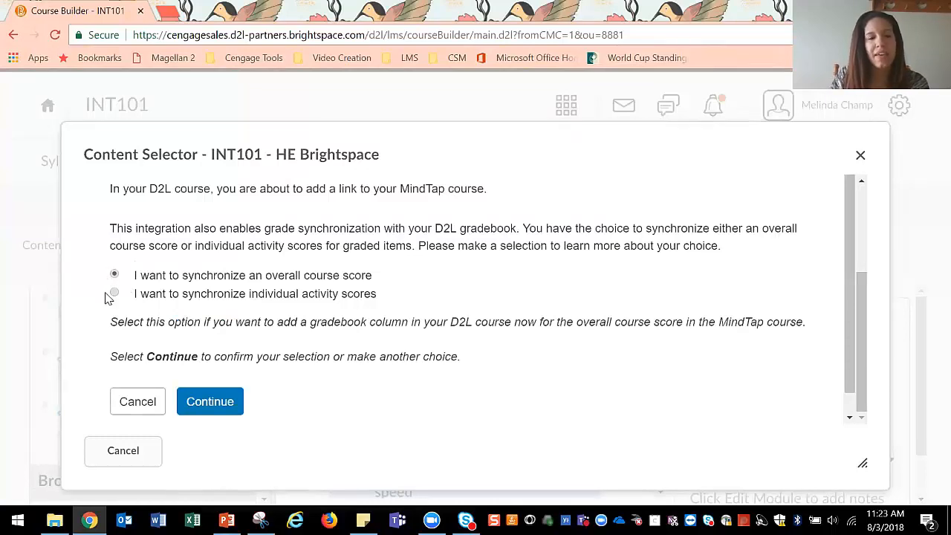
pyautogui.click(114, 294)
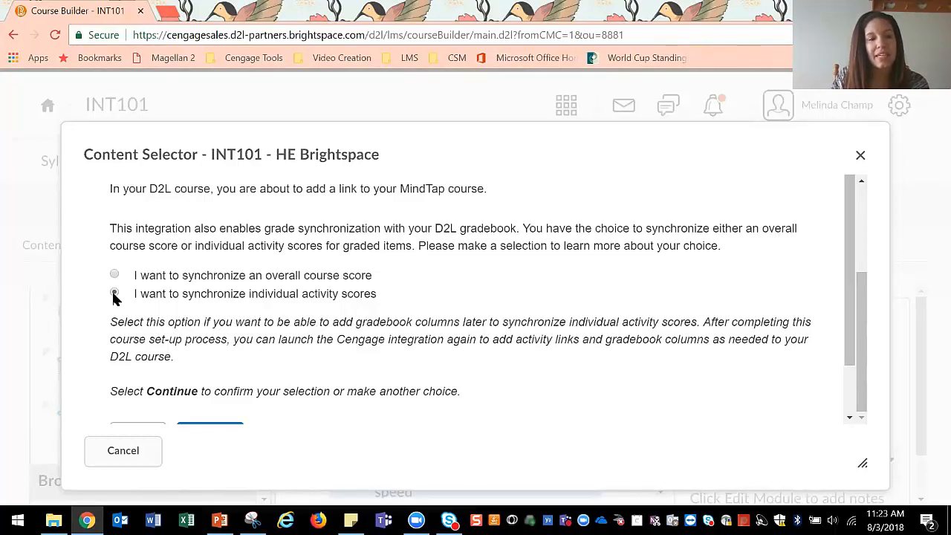
pyautogui.click(114, 293)
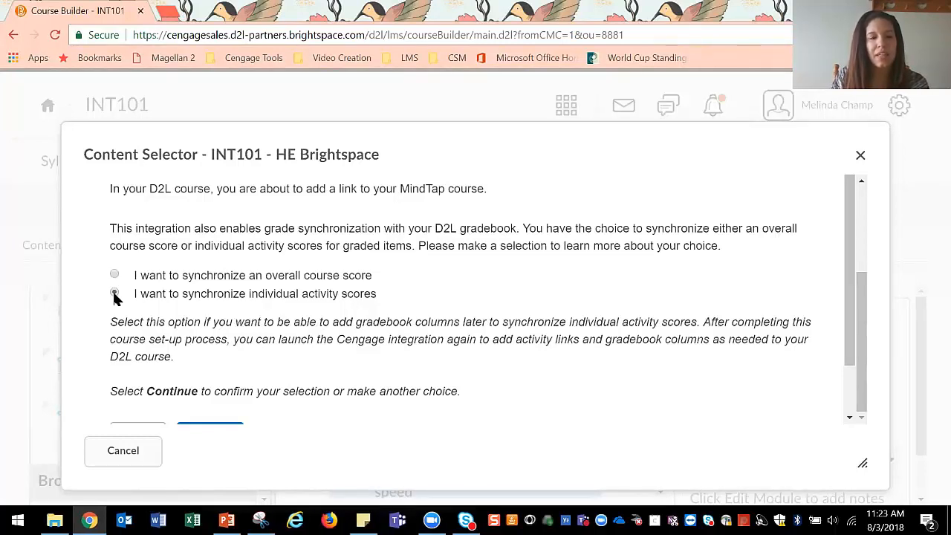
pyautogui.scroll(-2, 332, 296)
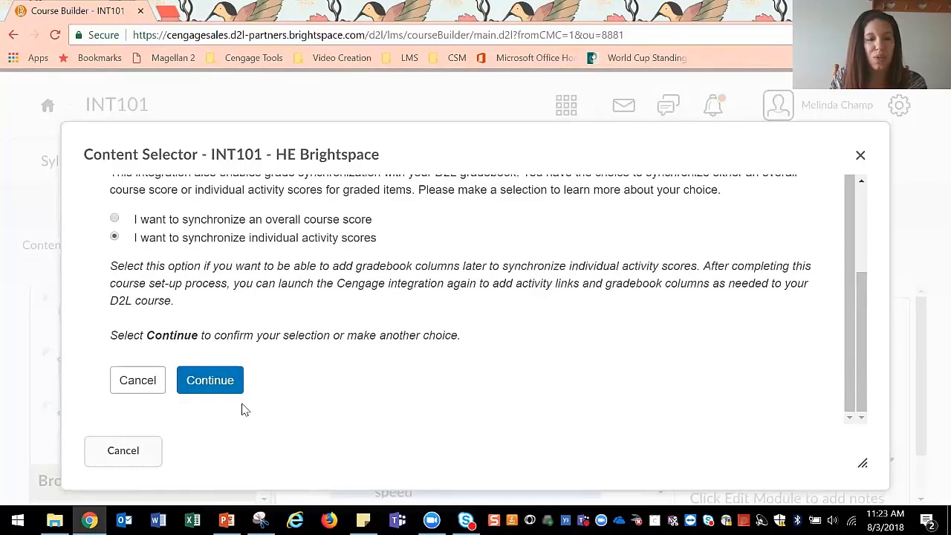
pyautogui.hotkey('ctrl', 'a')
pyautogui.click(262, 373)
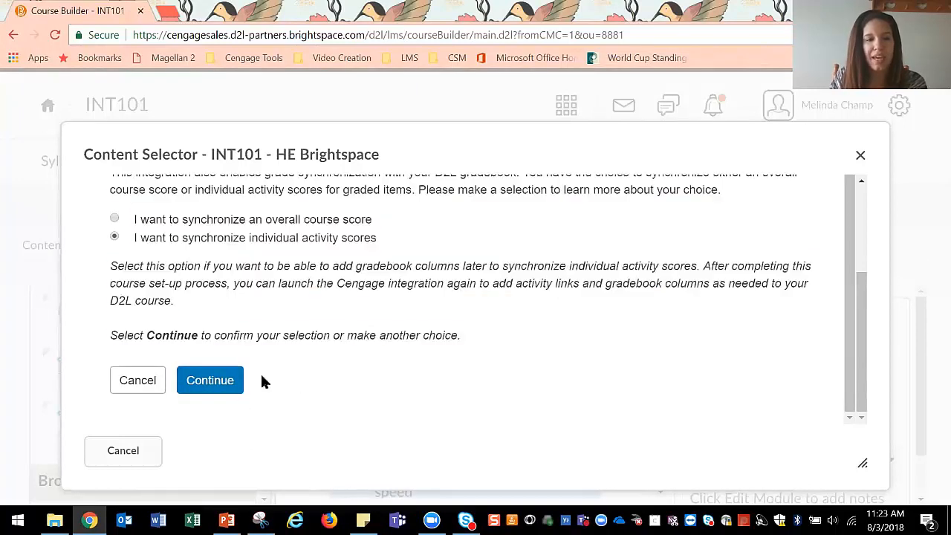
pyautogui.click(224, 383)
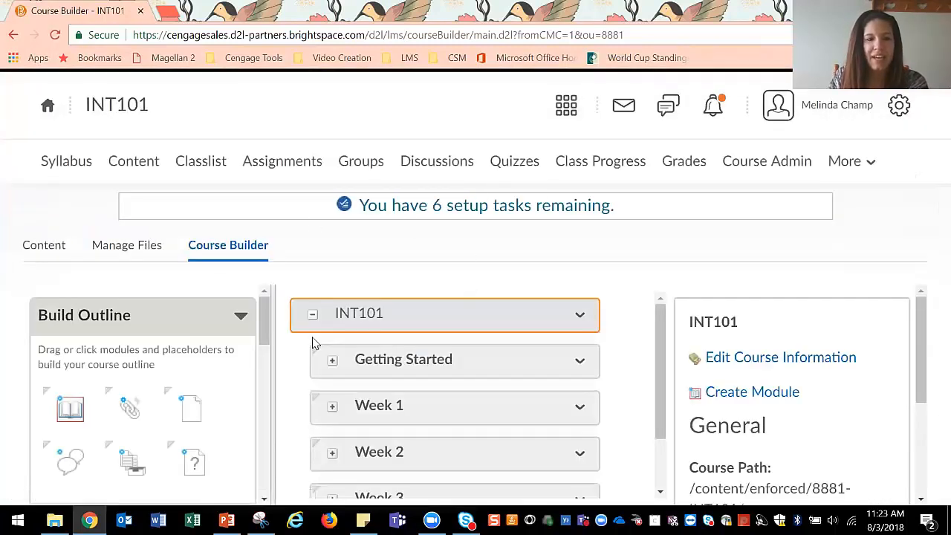
pyautogui.scroll(-1, 307, 338)
pyautogui.scroll(1, 307, 338)
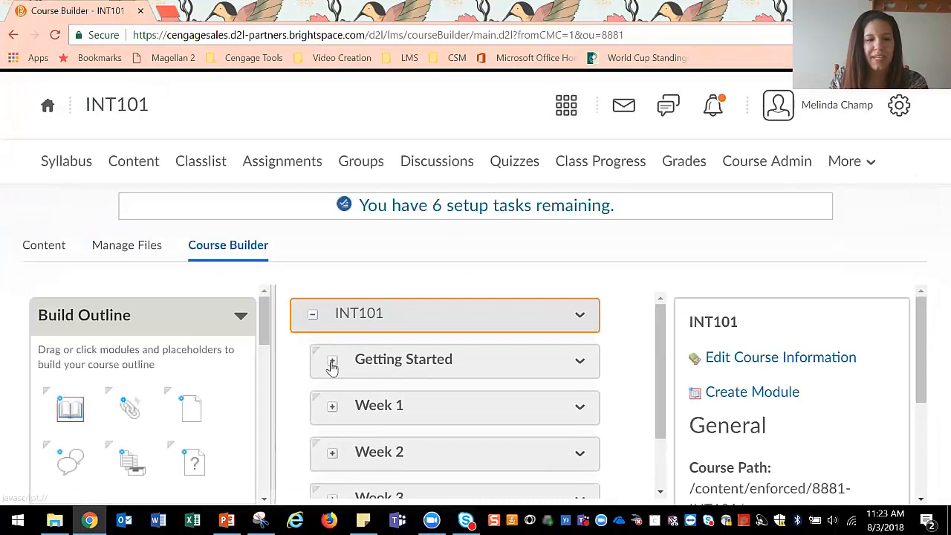
# Step: Move the INT 101 Integration Training Fall 2018 01 link to the first position in the Getting Started module
pyautogui.click(332, 362)
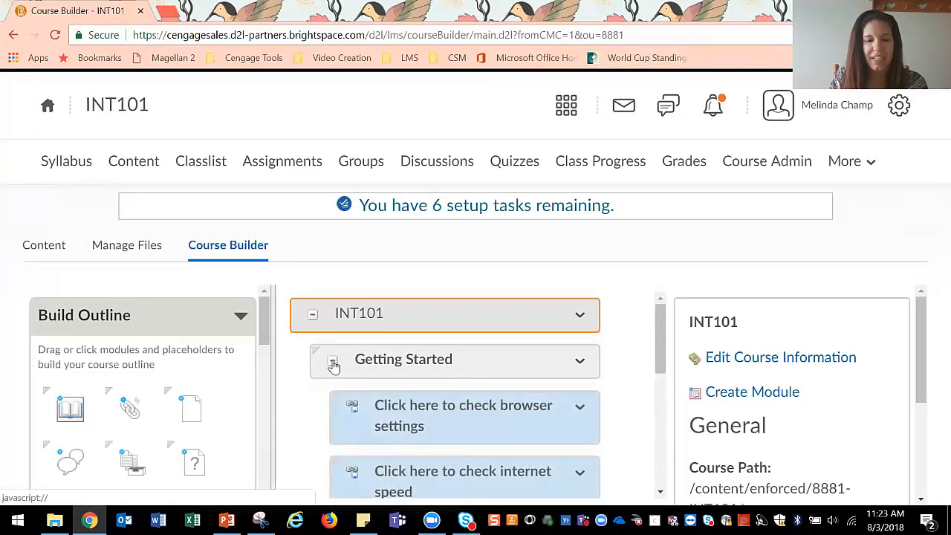
pyautogui.scroll(-2, 316, 380)
pyautogui.scroll(-1, 309, 388)
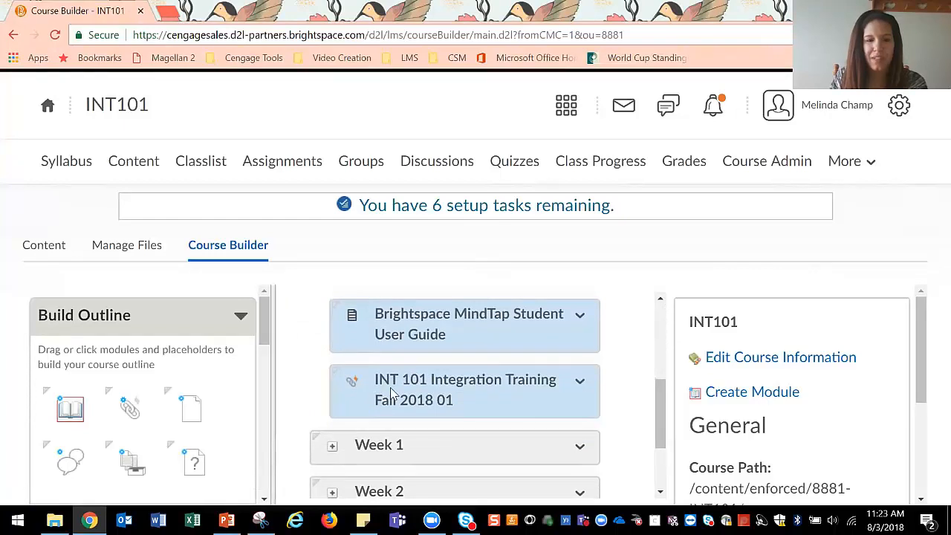
pyautogui.moveTo(391, 394); pyautogui.dragTo(365, 393)
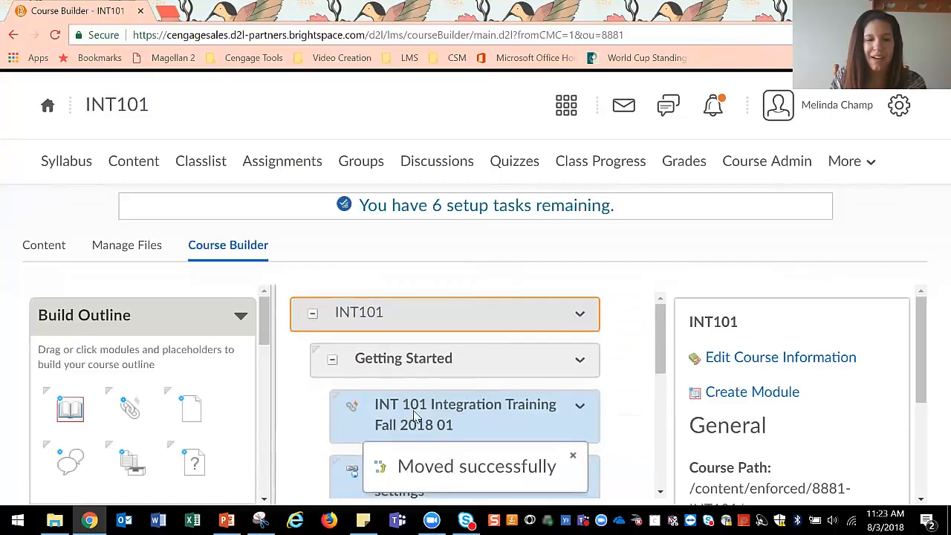
# Step: Rename the INT 101 Integration Training Fall 2018 01 link to "Click Here to Register and Access MindTap" and save it
pyautogui.scroll(-1, 431, 413)
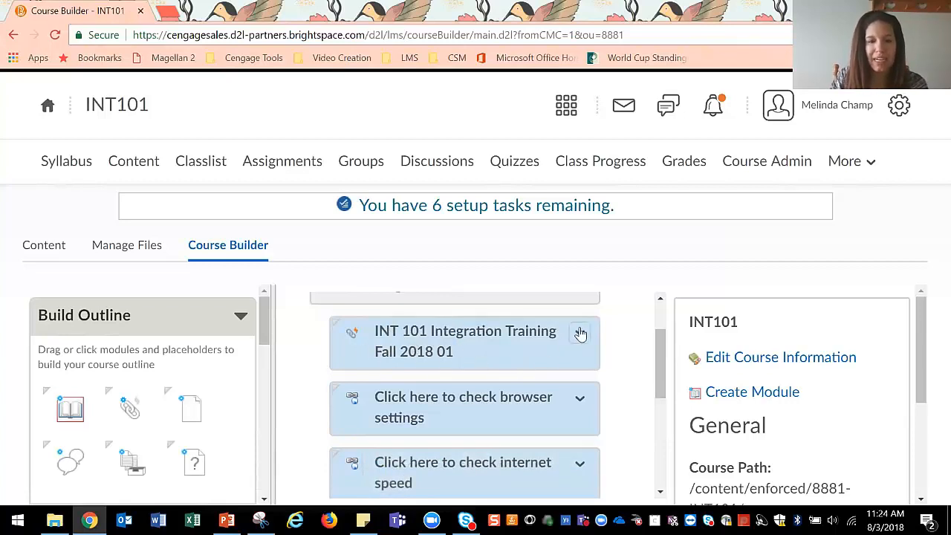
pyautogui.click(553, 359)
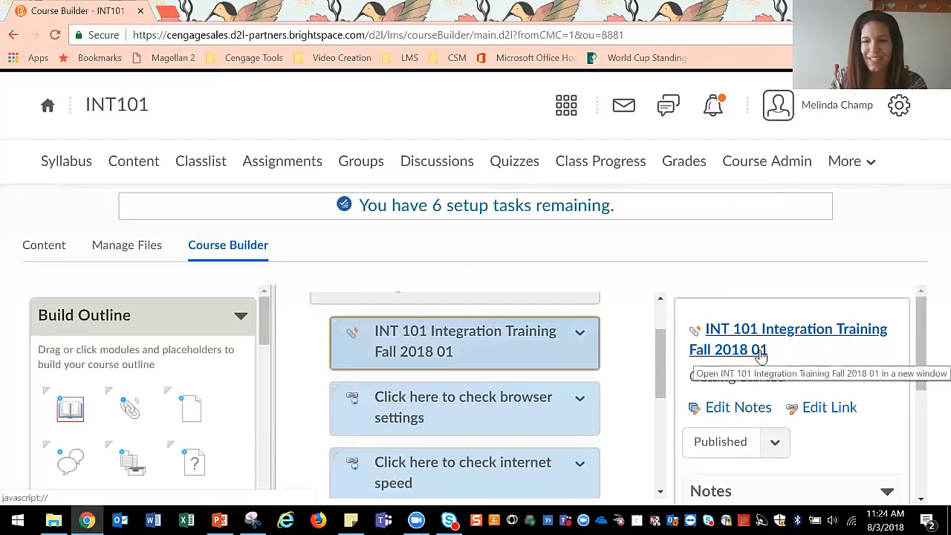
pyautogui.click(814, 414)
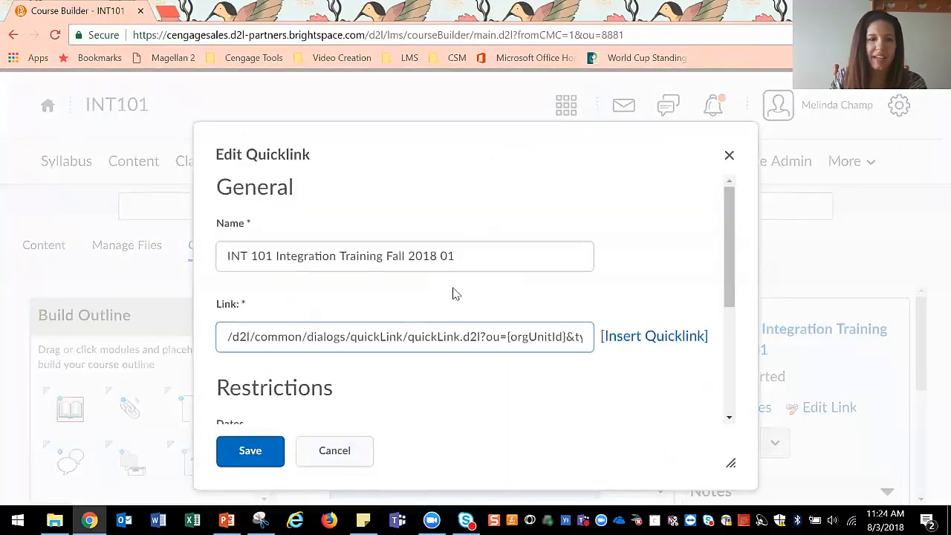
pyautogui.moveTo(455, 256); pyautogui.dragTo(223, 250)
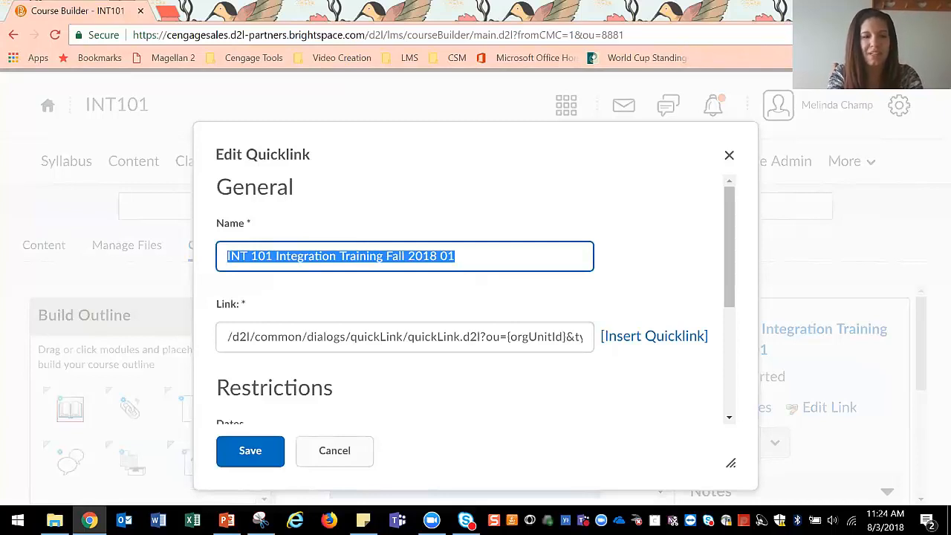
pyautogui.write('Click Here to Register a')
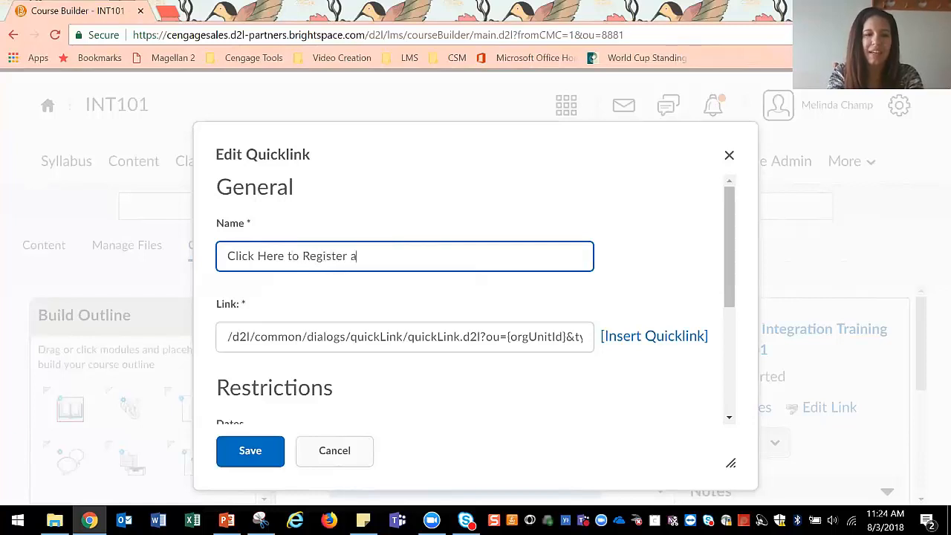
pyautogui.write('nd Access MindTap')
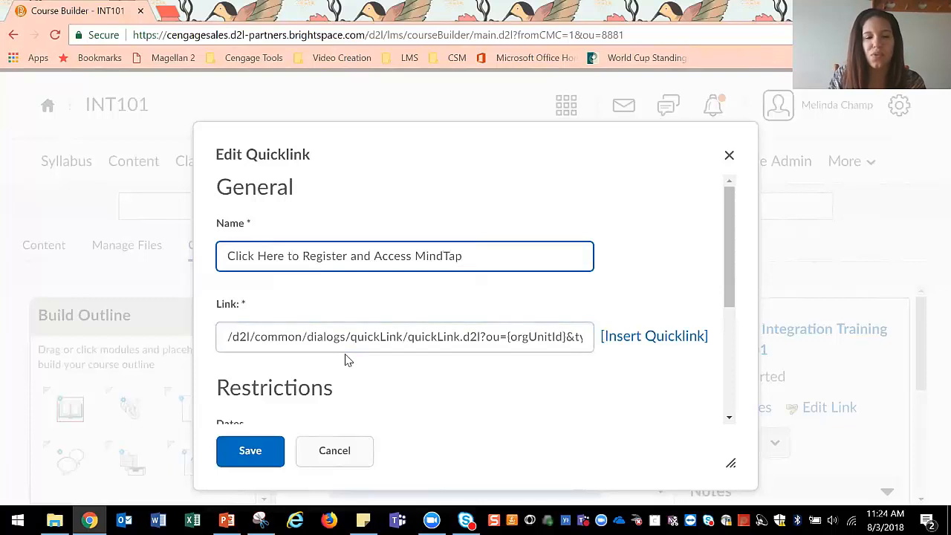
pyautogui.scroll(-2, 344, 355)
pyautogui.scroll(3, 335, 312)
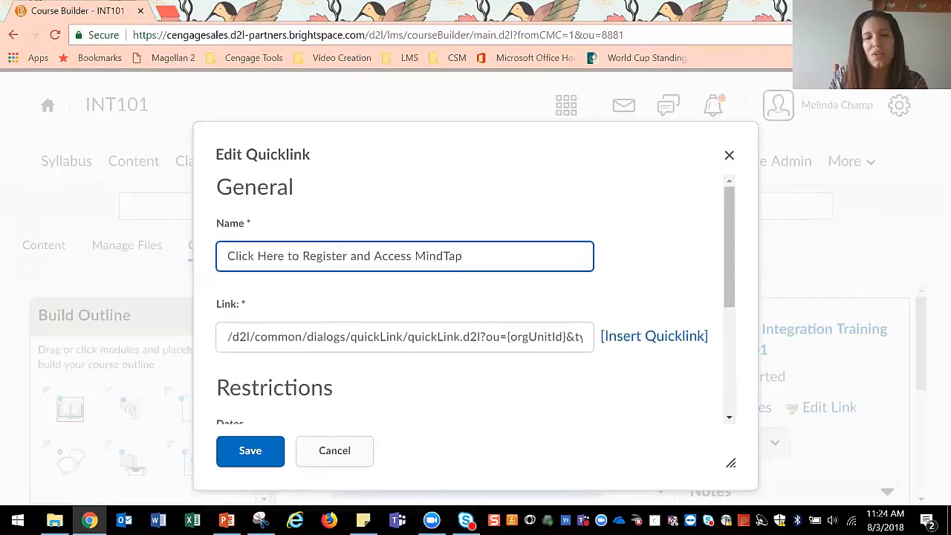
pyautogui.scroll(-1, 296, 297)
pyautogui.scroll(-3, 304, 334)
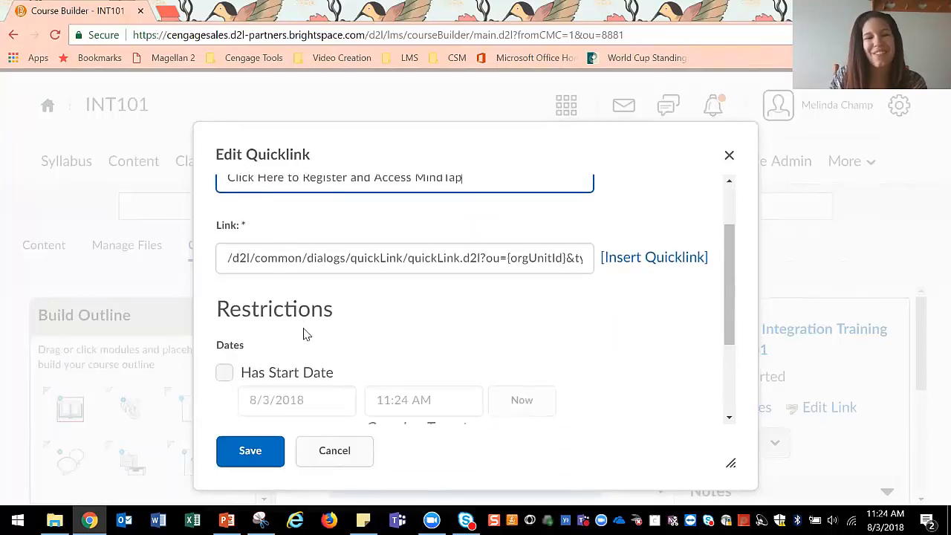
pyautogui.click(257, 457)
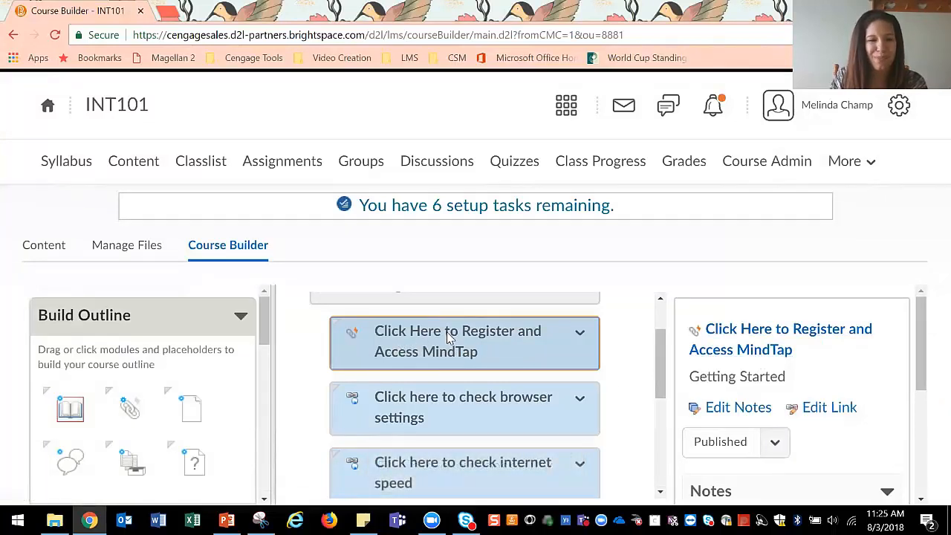
# Step: Add new Cengage Learning content to the Week 1 module and enlarge the Content Selector dialog
pyautogui.scroll(-5, 293, 341)
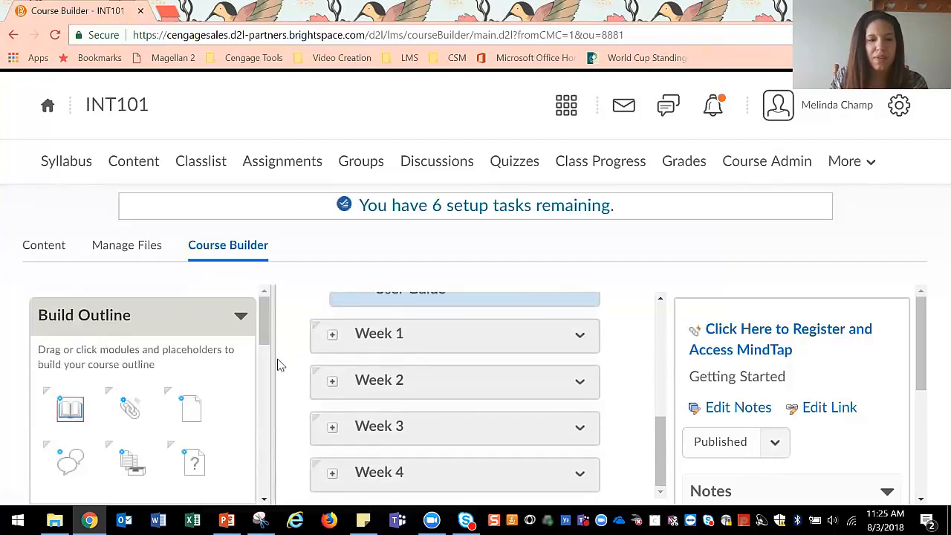
pyautogui.scroll(-3, 187, 395)
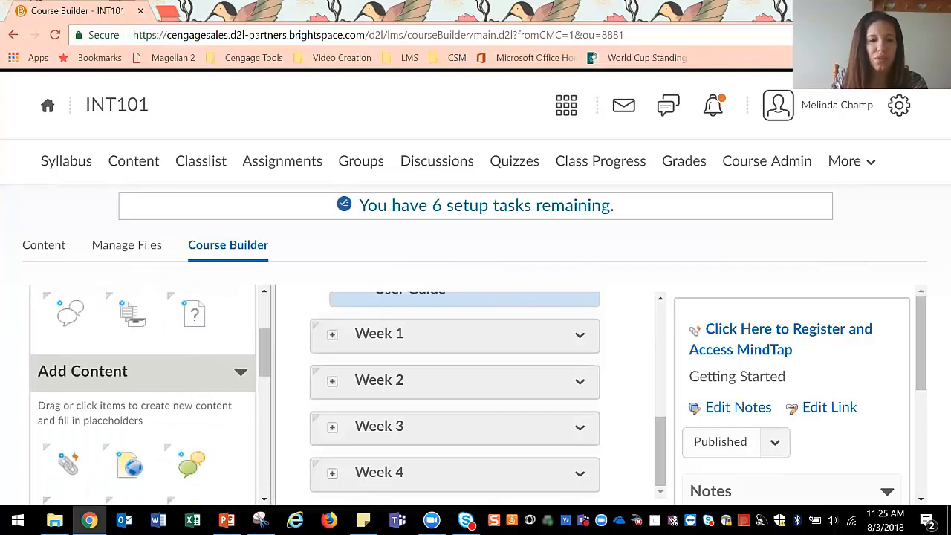
pyautogui.scroll(-3, 178, 408)
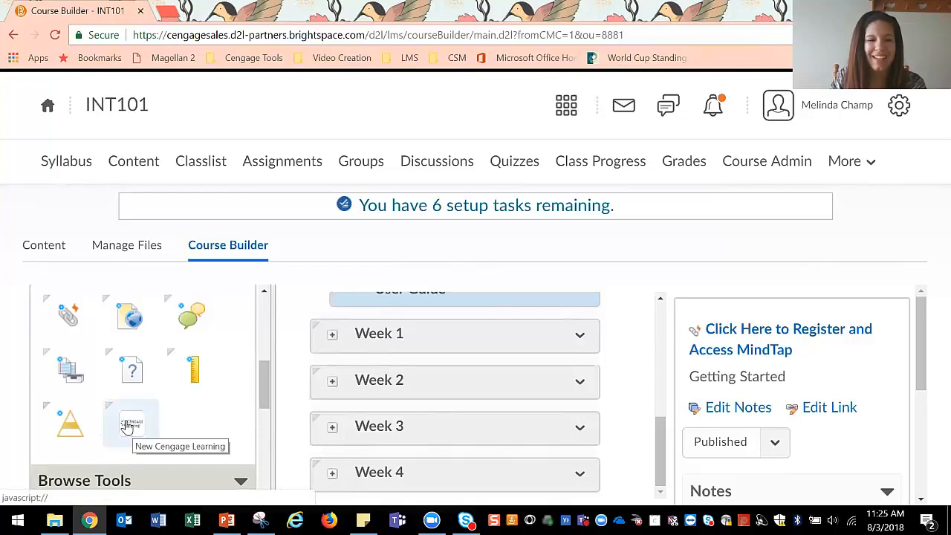
pyautogui.moveTo(128, 425); pyautogui.dragTo(455, 329)
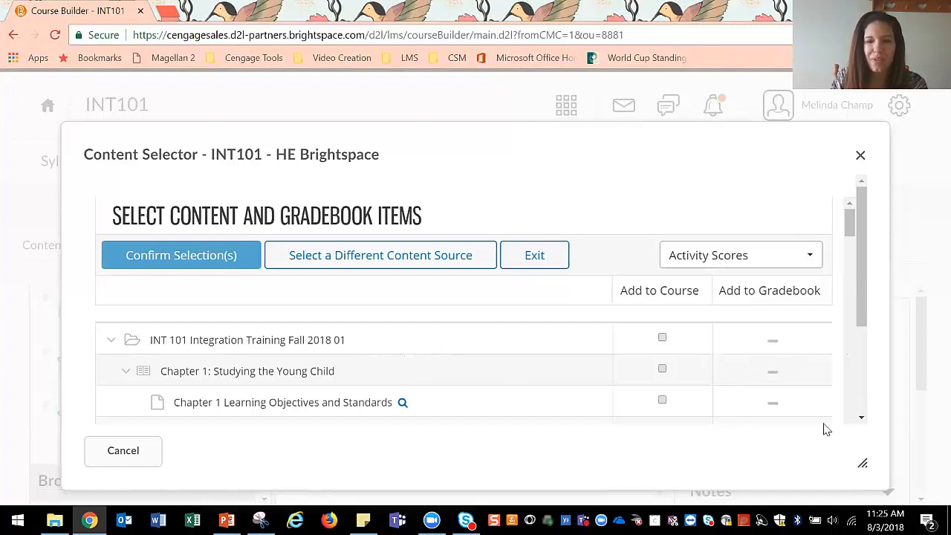
pyautogui.moveTo(862, 464); pyautogui.dragTo(919, 491)
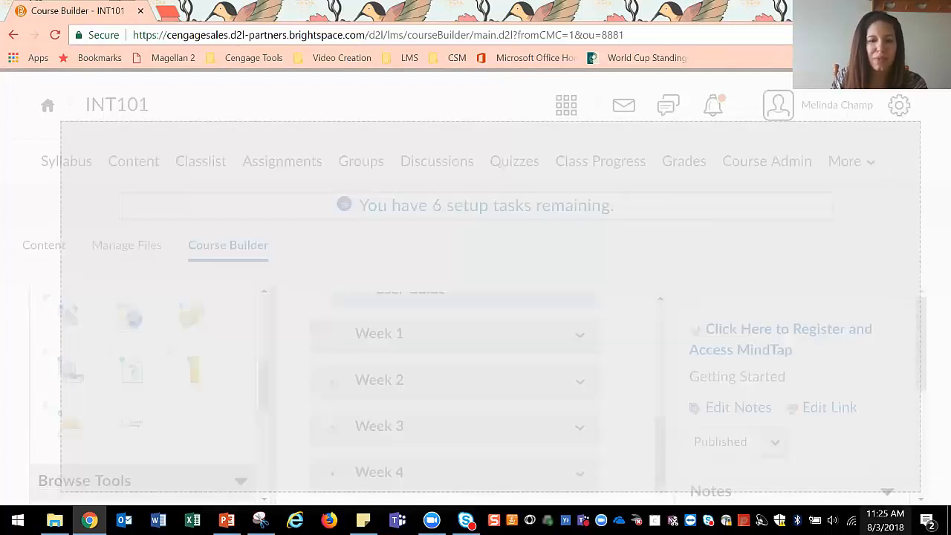
# Step: Select the Chapter 1 folder, its Learning Objectives and Standards, and the Video Case on language development for adding to the course
pyautogui.scroll(-1, 533, 345)
pyautogui.scroll(-1, 471, 365)
pyautogui.scroll(2, 469, 366)
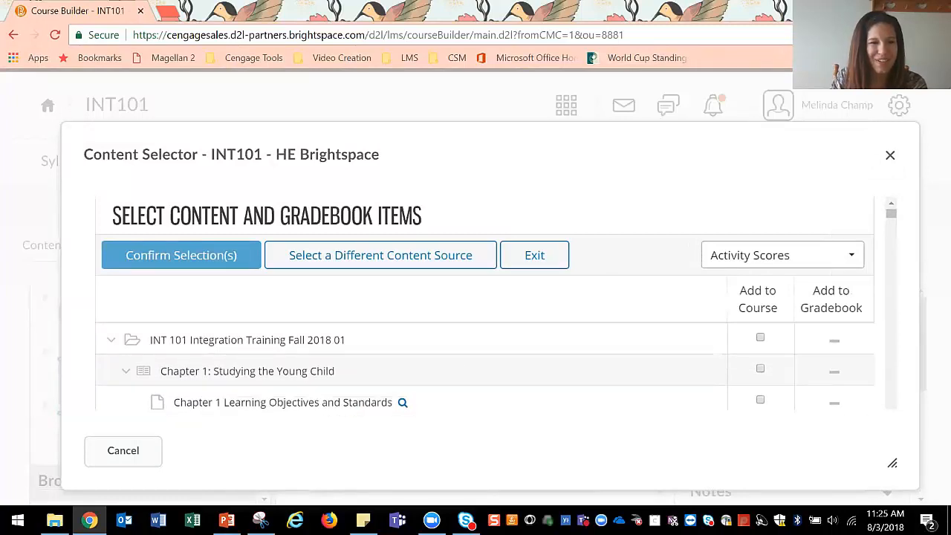
pyautogui.click(760, 369)
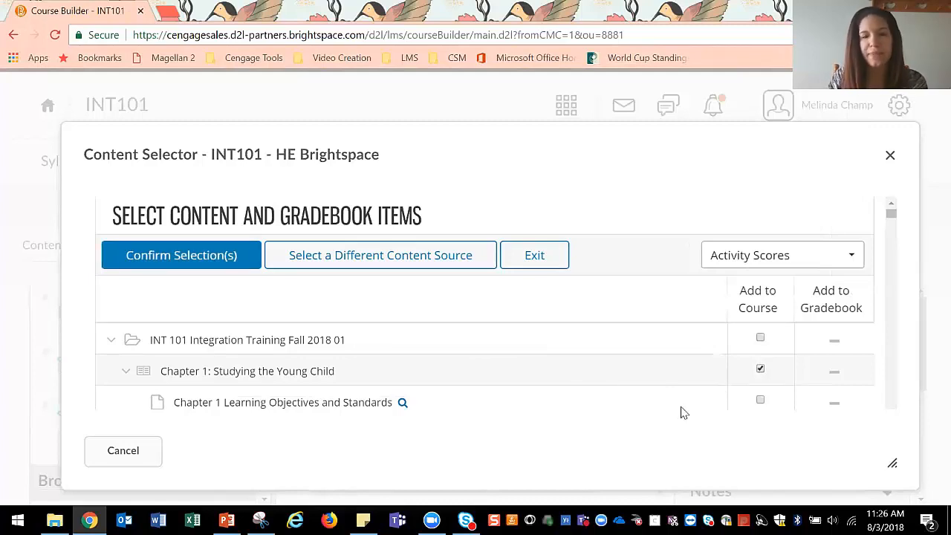
pyautogui.scroll(-1, 684, 413)
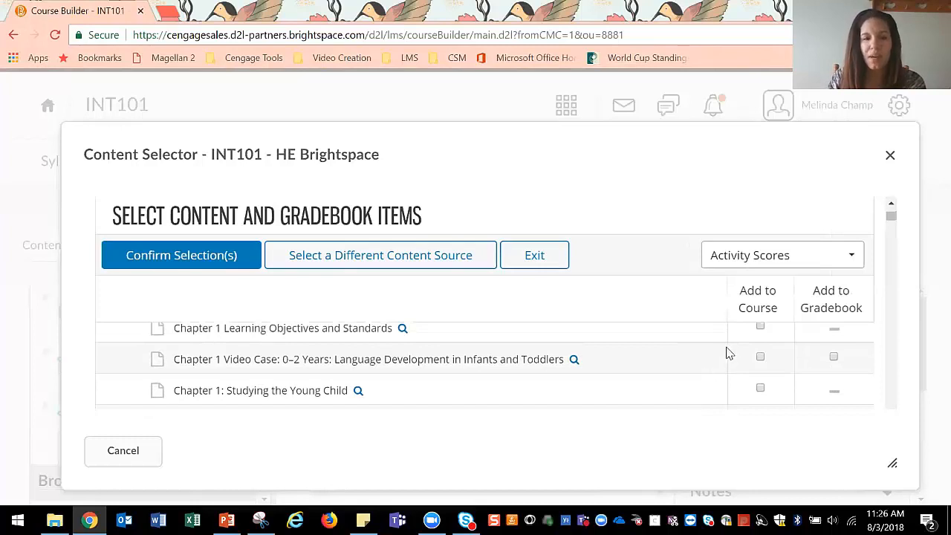
pyautogui.click(761, 327)
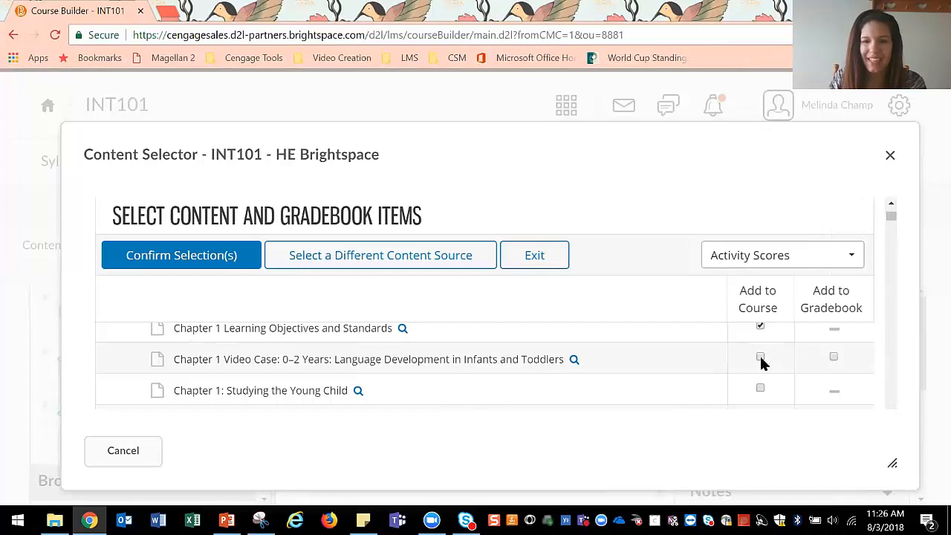
pyautogui.scroll(-3, 635, 368)
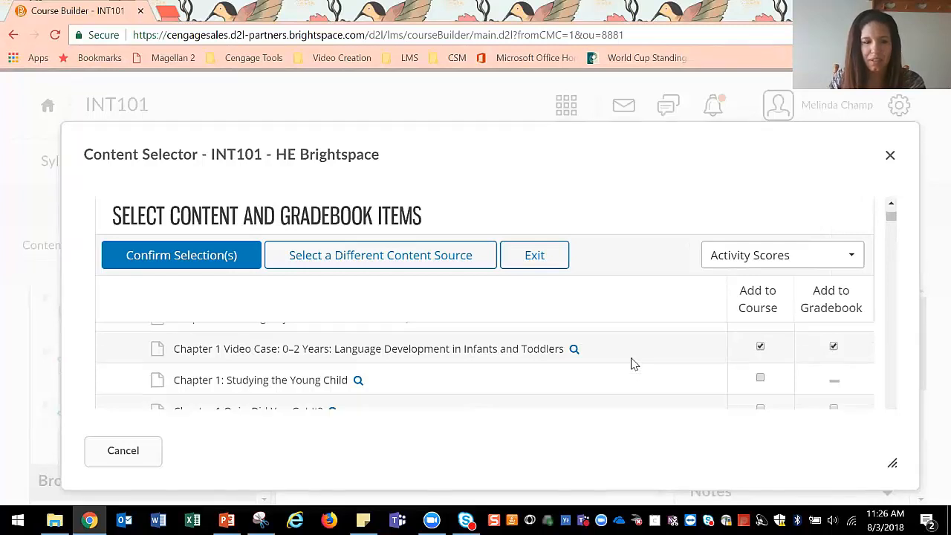
# Step: Select the remaining Chapter 1 graded activities for the course and gradebook: both quizzes, the Pre-K scenario and the two Grades K-3 scenarios
pyautogui.click(760, 345)
pyautogui.click(760, 376)
pyautogui.scroll(-1, 695, 378)
pyautogui.scroll(-4, 695, 379)
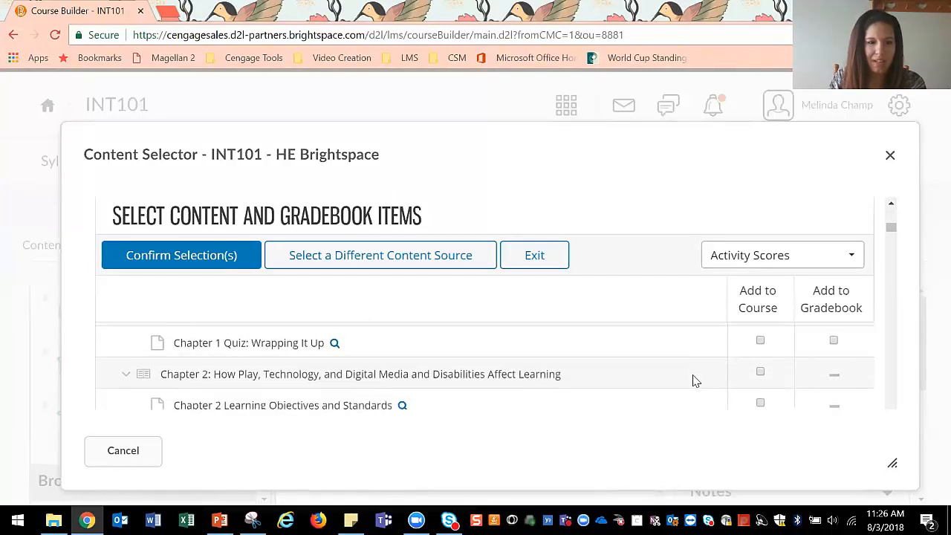
pyautogui.scroll(3, 694, 379)
pyautogui.click(760, 353)
pyautogui.click(760, 383)
pyautogui.scroll(-2, 728, 382)
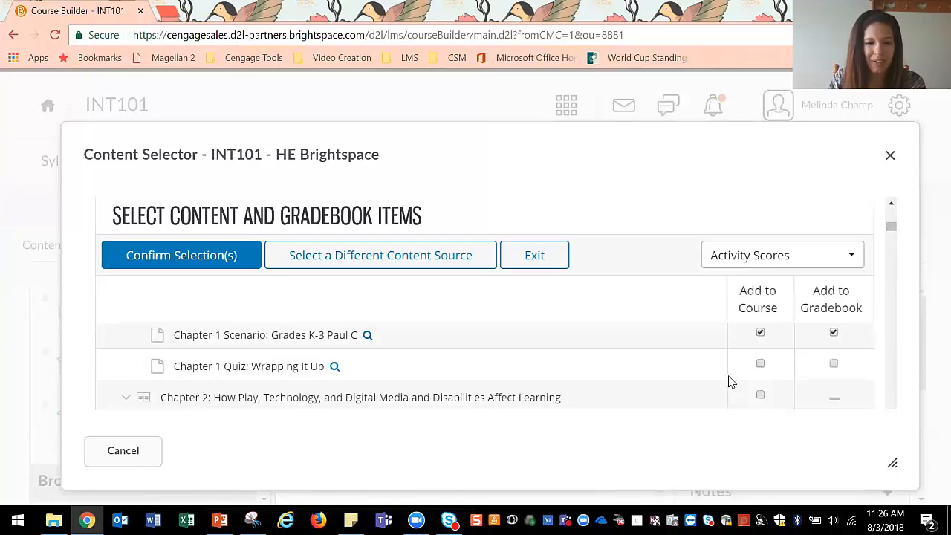
pyautogui.click(760, 341)
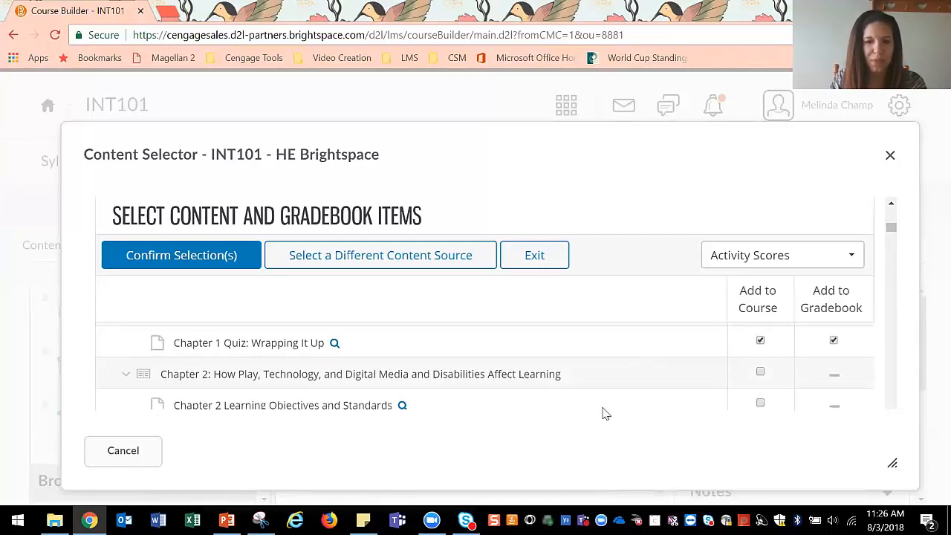
# Step: Submit the Chapter 1 selections for confirmation and exclude both Grades K-3 scenarios from the content links
pyautogui.click(200, 266)
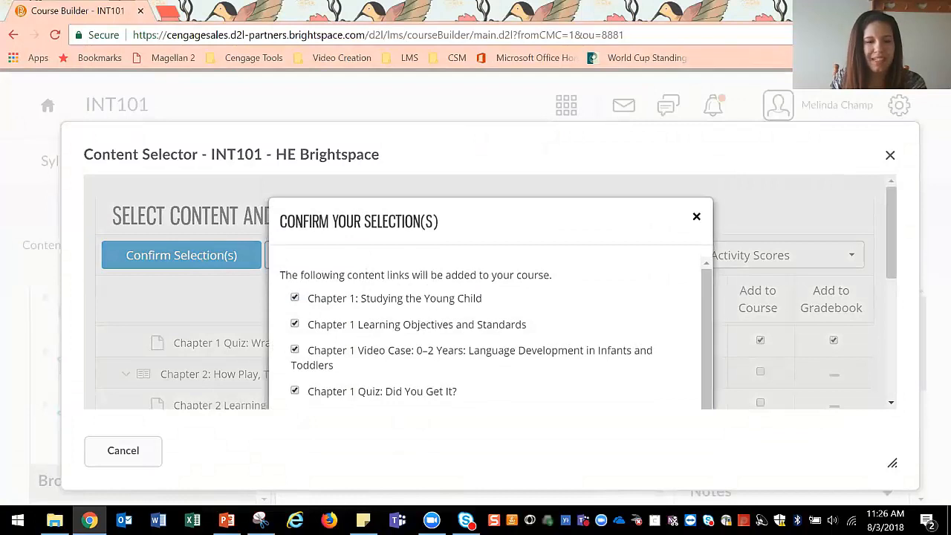
pyautogui.scroll(-1, 490, 334)
pyautogui.scroll(-1, 424, 329)
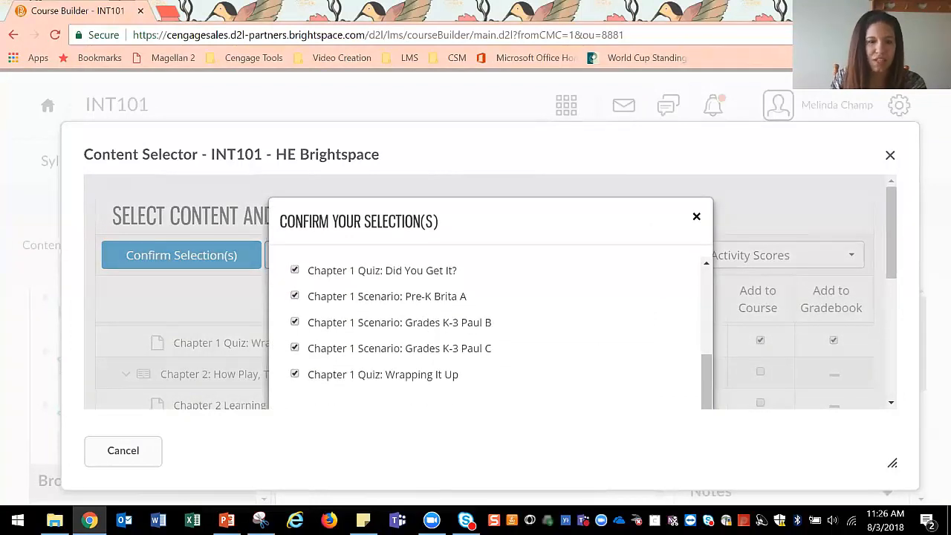
pyautogui.click(295, 321)
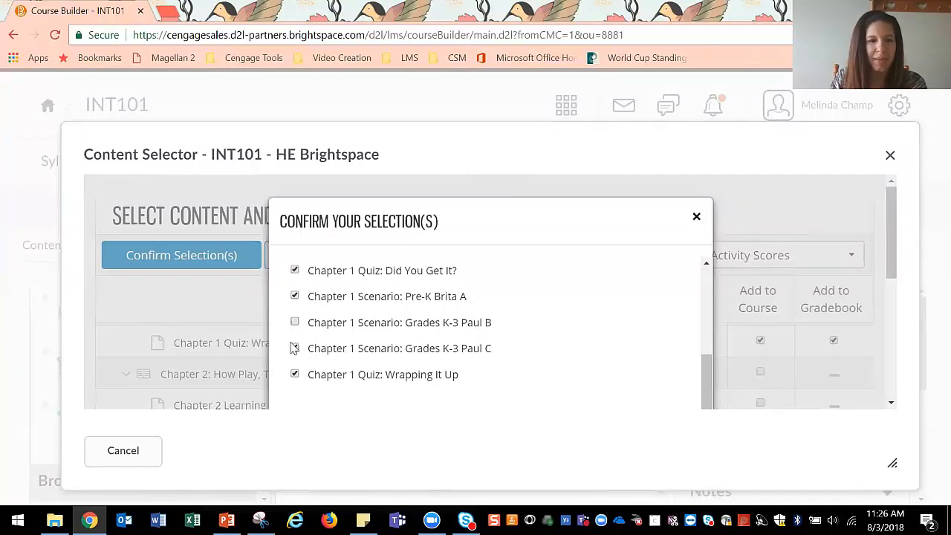
pyautogui.click(295, 348)
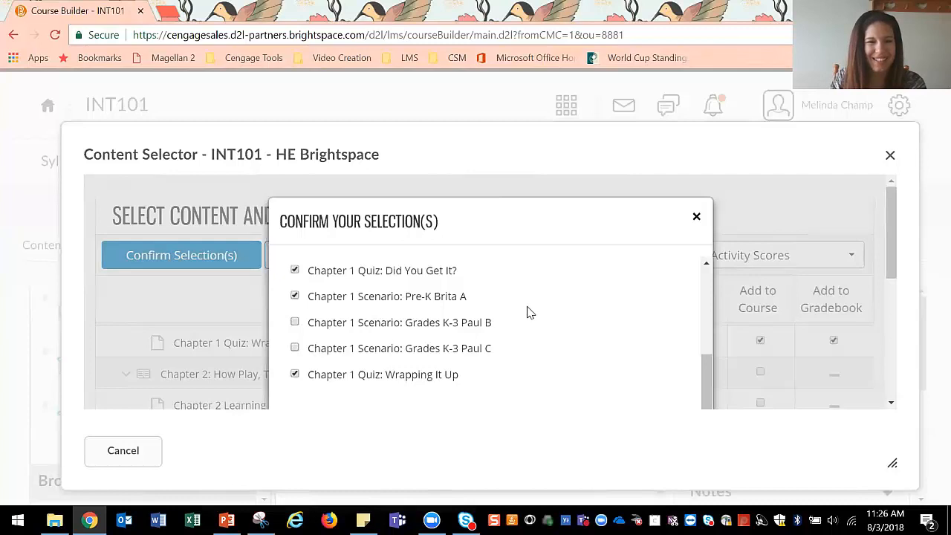
# Step: Check the list of gradebook items and save the confirmed Chapter 1 selections to the course
pyautogui.scroll(-1, 528, 312)
pyautogui.scroll(-1, 532, 318)
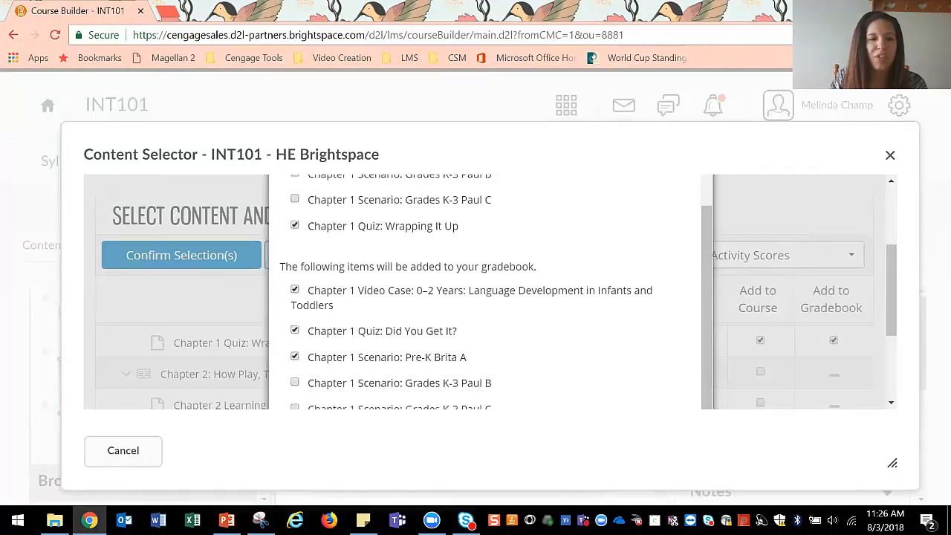
pyautogui.scroll(-1, 429, 275)
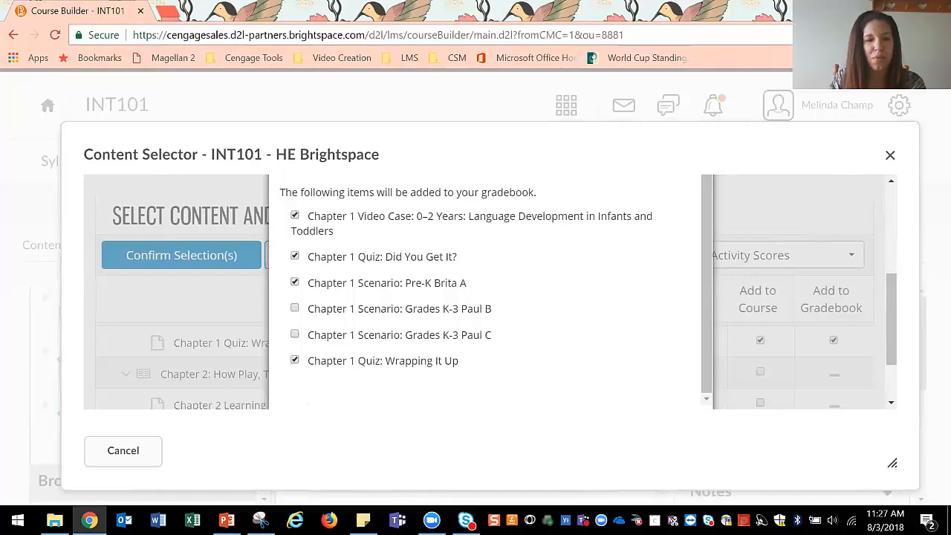
pyautogui.scroll(-2, 583, 273)
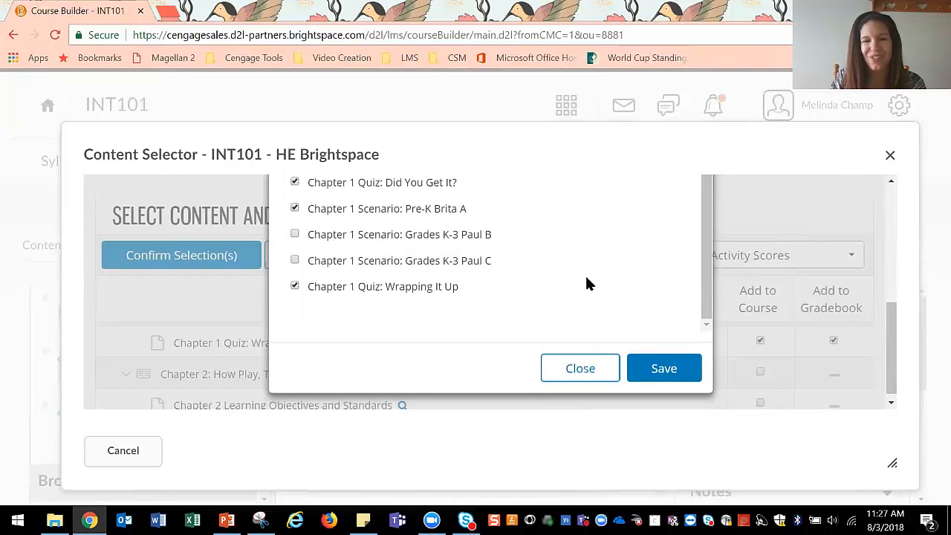
pyautogui.click(684, 370)
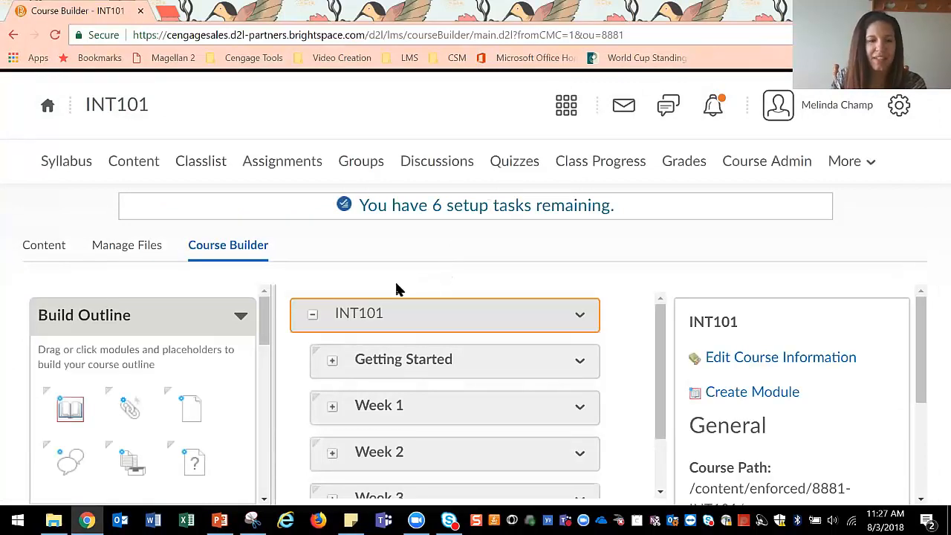
# Step: Review the Chapter 1 links added to the Week 1 module in the course outline, and collapse the module again
pyautogui.scroll(-1, 290, 386)
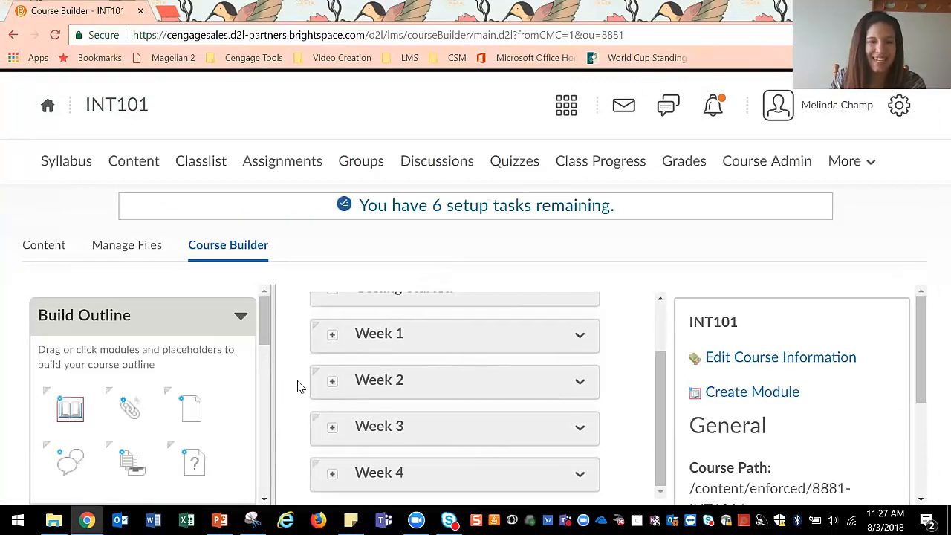
pyautogui.click(332, 335)
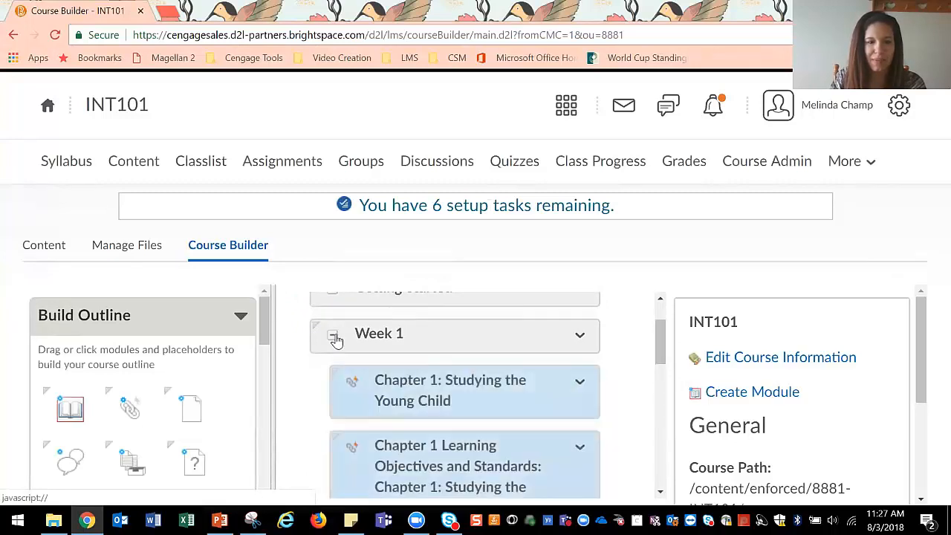
pyautogui.scroll(-1, 306, 360)
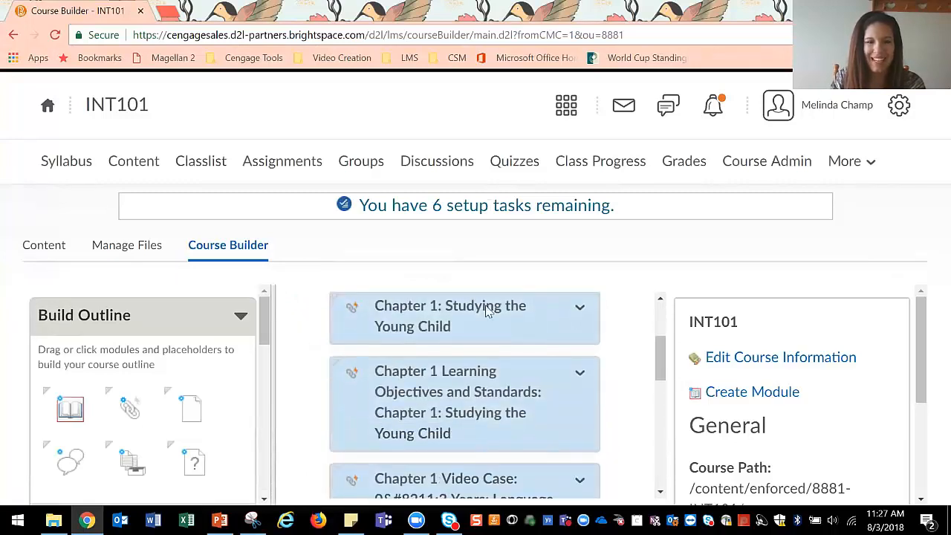
pyautogui.scroll(-1, 311, 423)
pyautogui.scroll(-2, 311, 427)
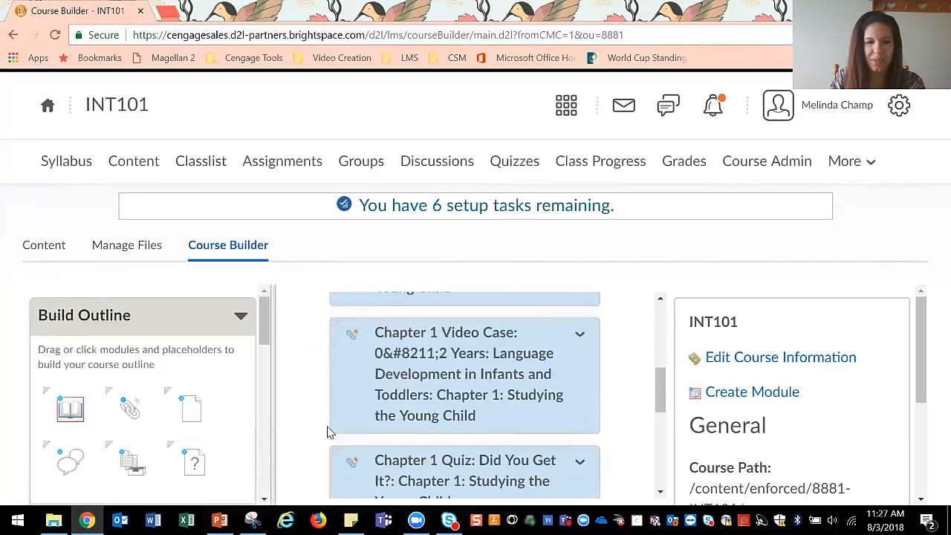
pyautogui.scroll(-2, 312, 429)
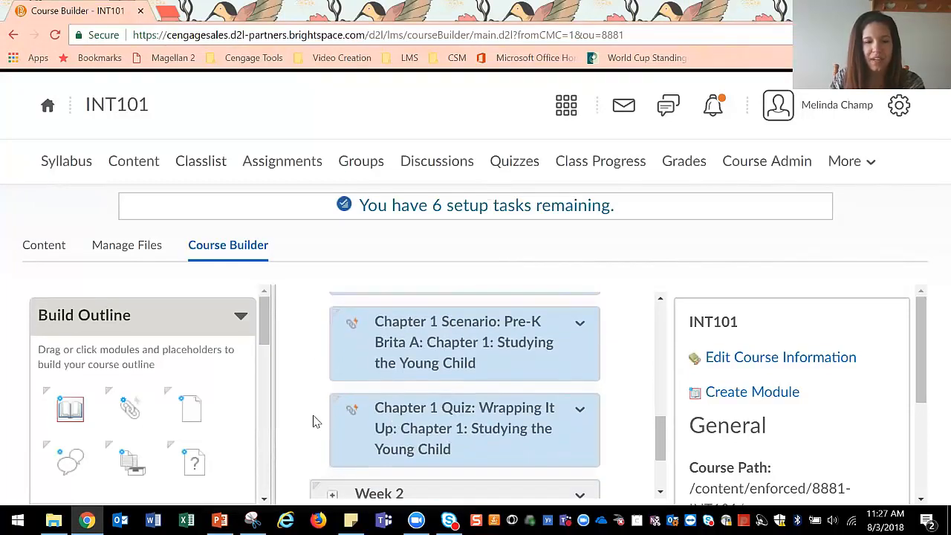
pyautogui.scroll(5, 313, 421)
pyautogui.click(331, 407)
pyautogui.scroll(-1, 299, 371)
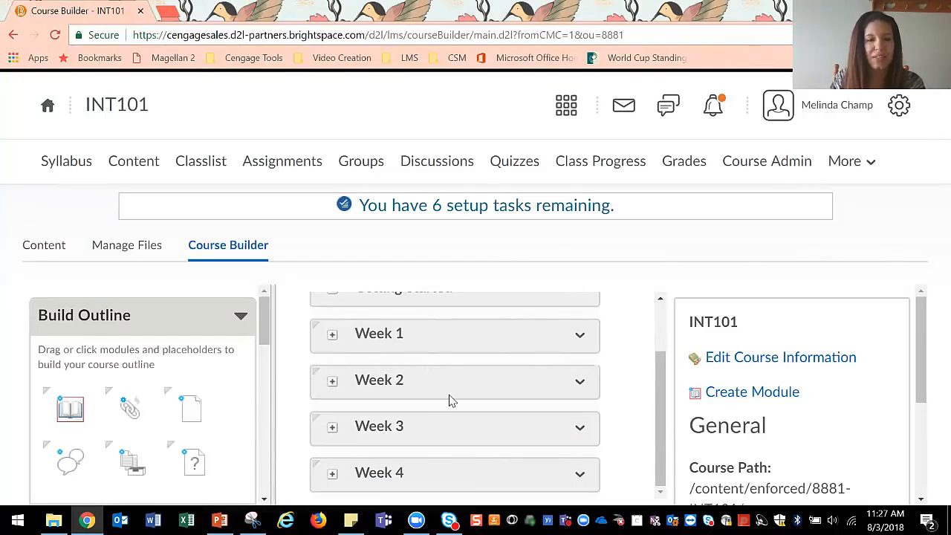
# Step: Add a Cengage Learning item to Getting Started and select Cengage Technical Support and Cengage Unlimited Student Dashboard for the course
pyautogui.scroll(1, 299, 435)
pyautogui.scroll(1, 299, 436)
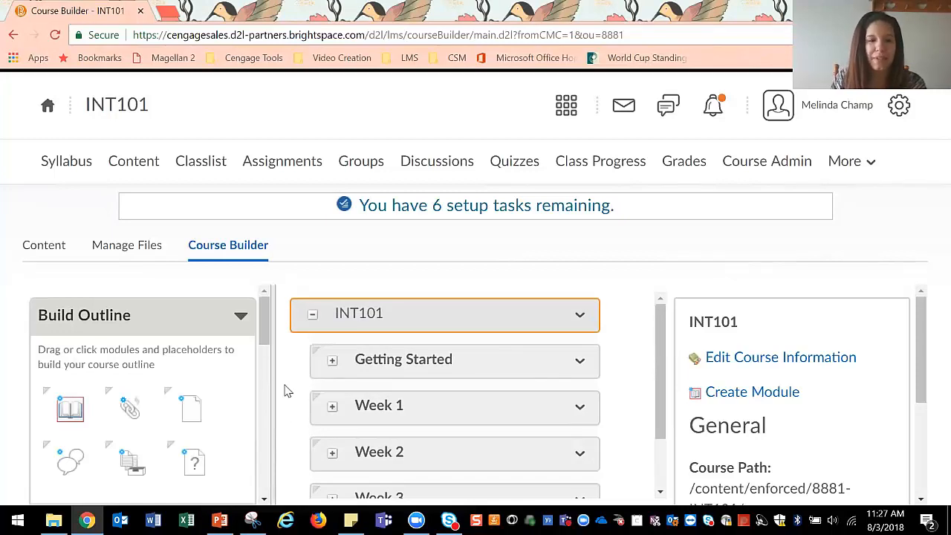
pyautogui.scroll(-4, 193, 403)
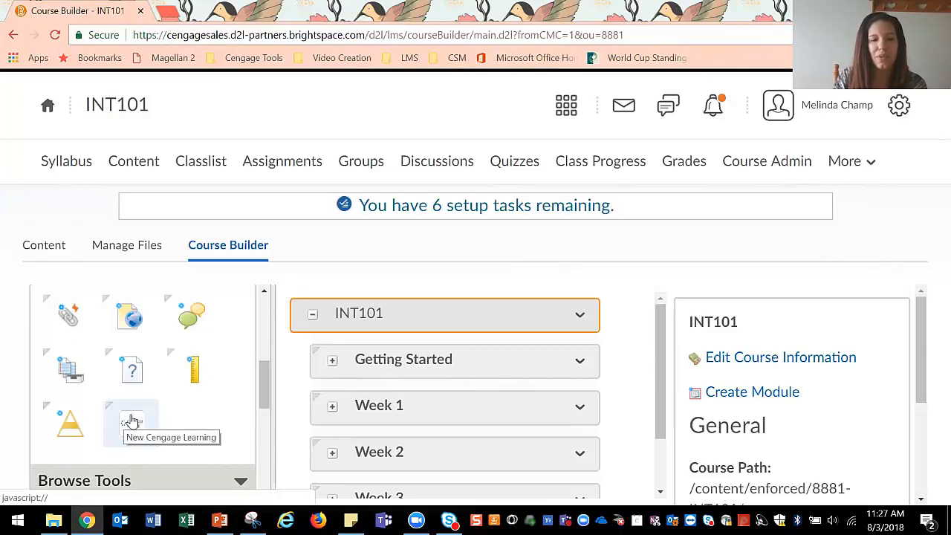
pyautogui.moveTo(131, 420); pyautogui.dragTo(485, 358)
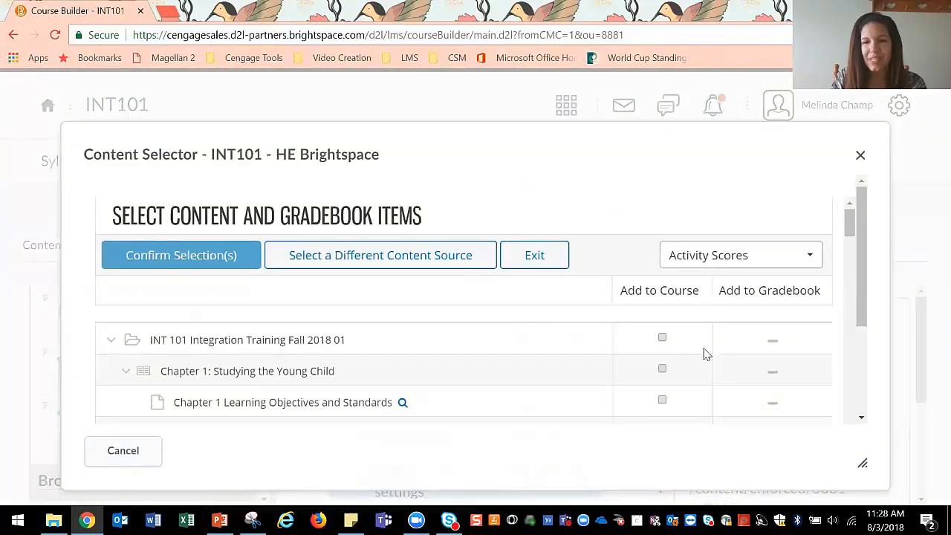
pyautogui.scroll(-15, 702, 364)
pyautogui.scroll(-15, 698, 374)
pyautogui.scroll(-5, 699, 376)
pyautogui.scroll(-3, 698, 376)
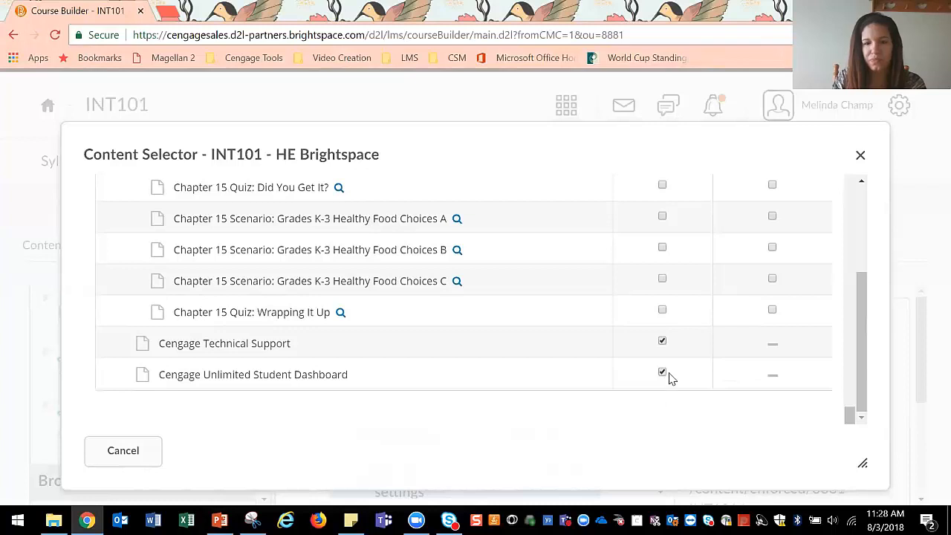
# Step: Confirm the Cengage Technical Support and Cengage Unlimited Student Dashboard selections and save them to the course
pyautogui.scroll(20, 353, 351)
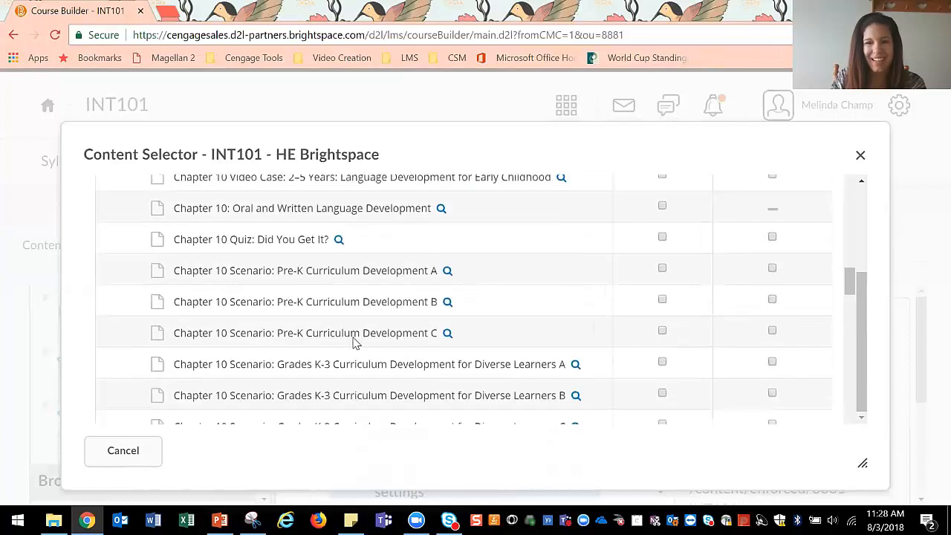
pyautogui.moveTo(869, 376); pyautogui.dragTo(921, 225)
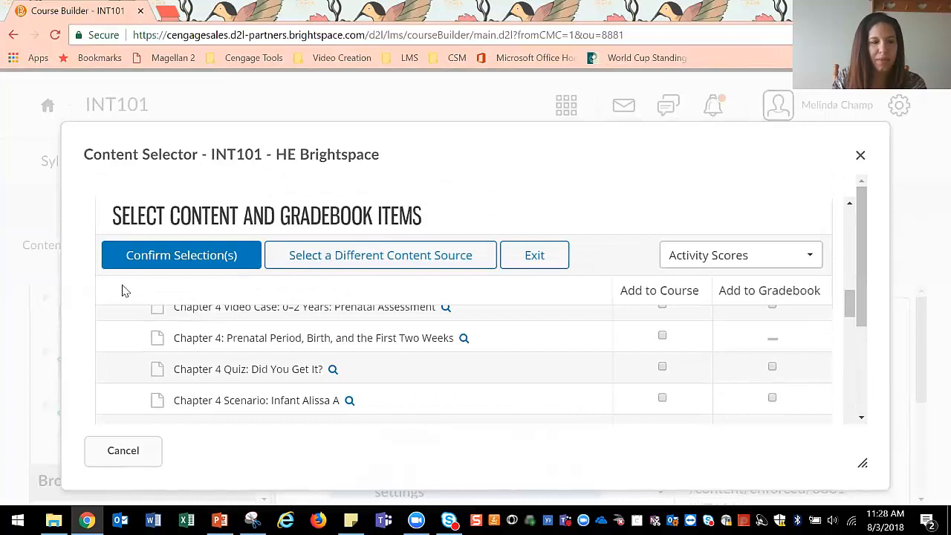
pyautogui.click(138, 256)
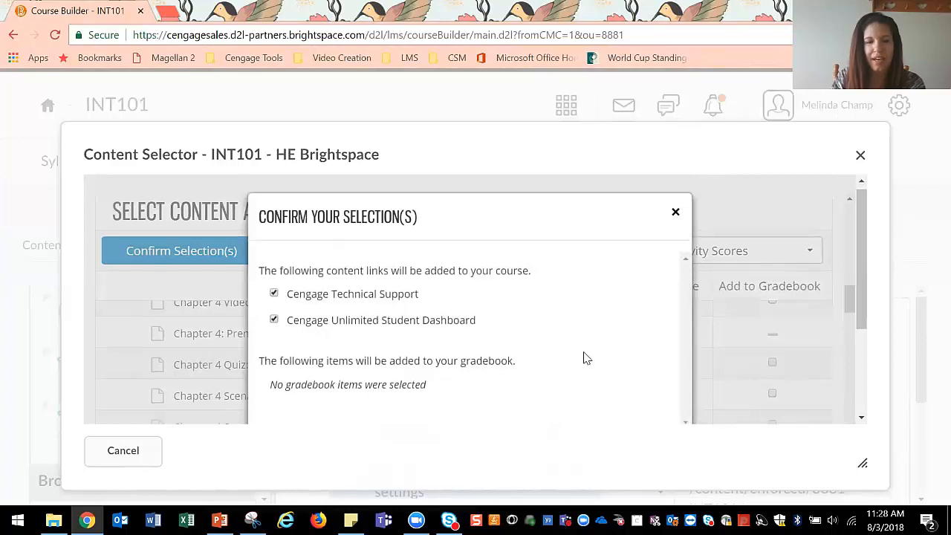
pyautogui.scroll(-1, 583, 357)
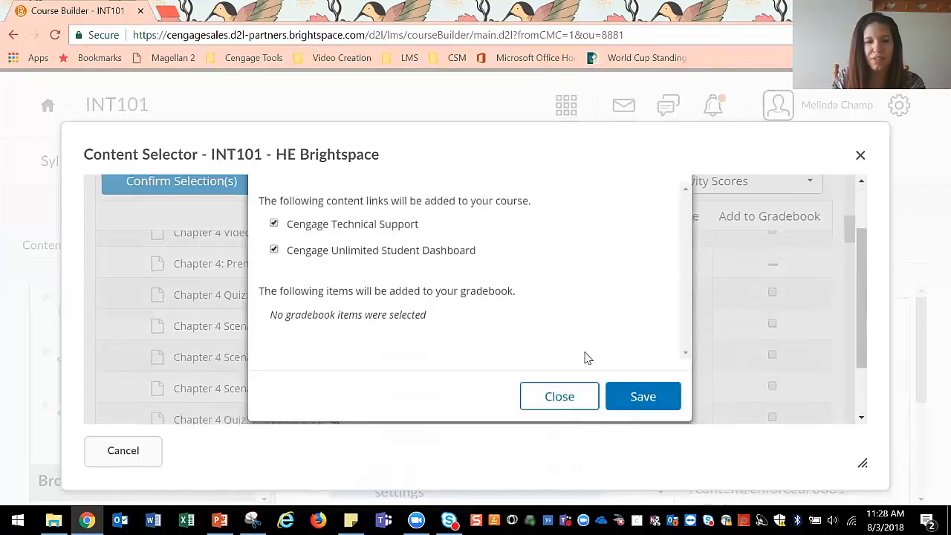
pyautogui.click(653, 394)
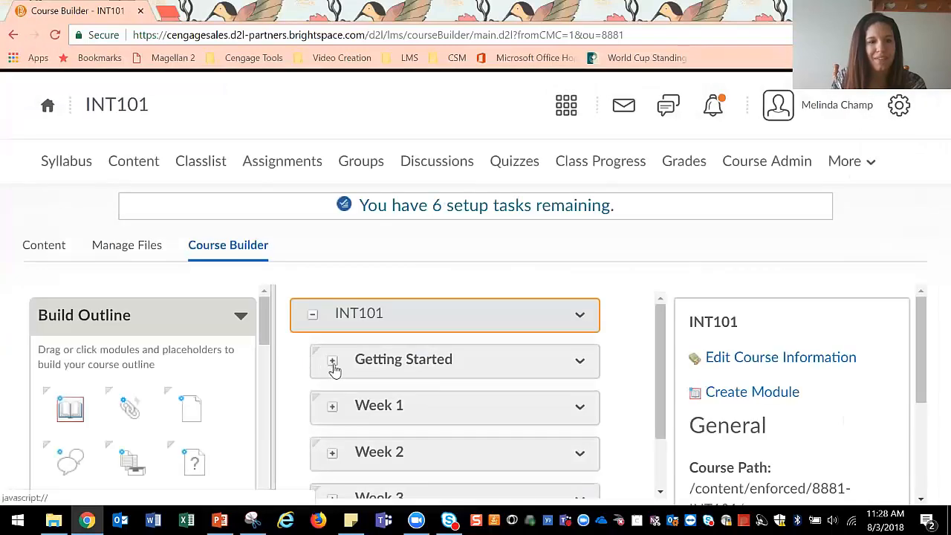
# Step: Check the links in the Getting Started module of the course outline, and collapse the module and the whole INT101 outline
pyautogui.click(332, 361)
pyautogui.scroll(-4, 327, 368)
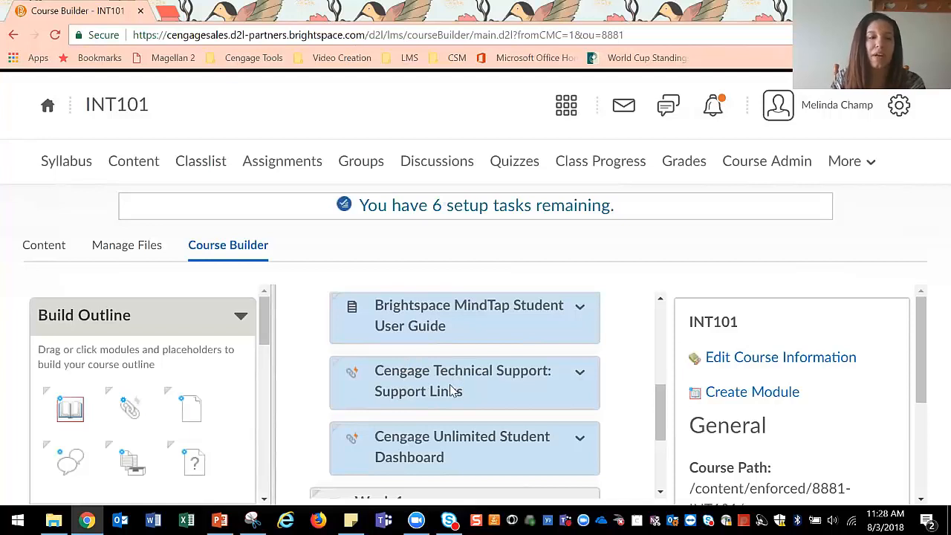
pyautogui.scroll(1, 315, 369)
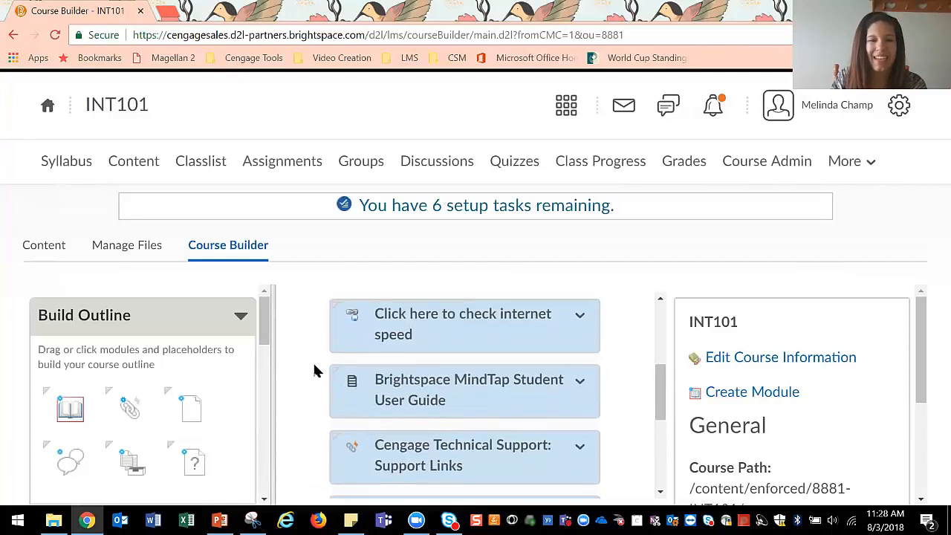
pyautogui.scroll(3, 314, 371)
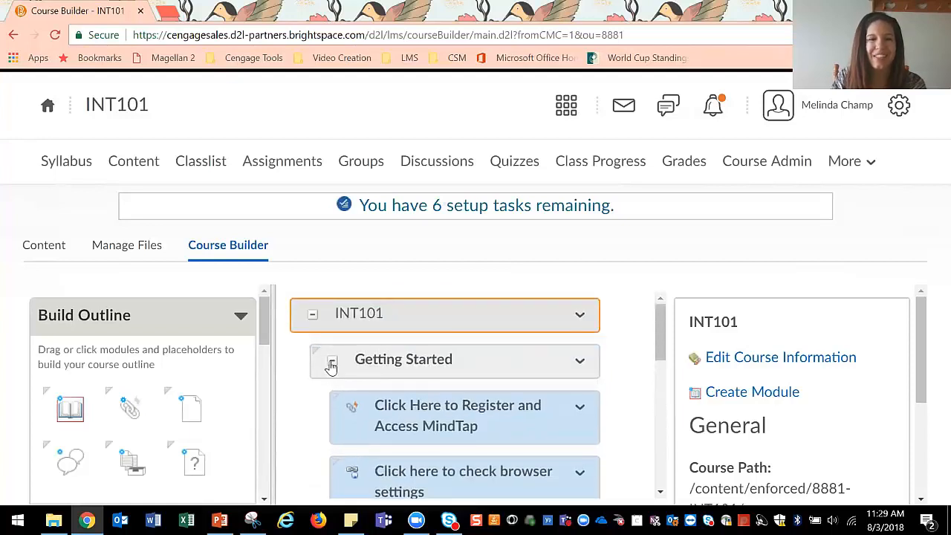
pyautogui.click(331, 364)
pyautogui.click(312, 317)
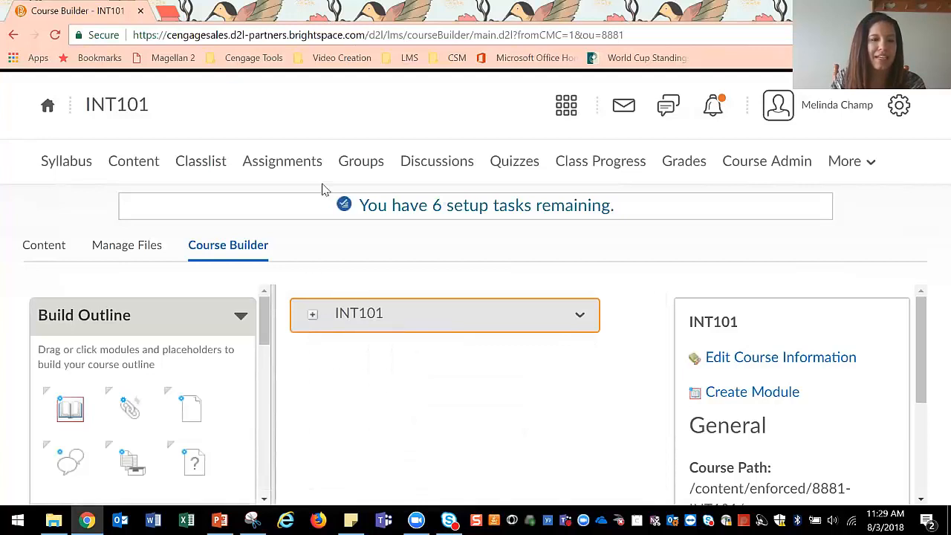
# Step: Open the course content's table of contents and review the items listed in the Getting Started module
pyautogui.click(128, 168)
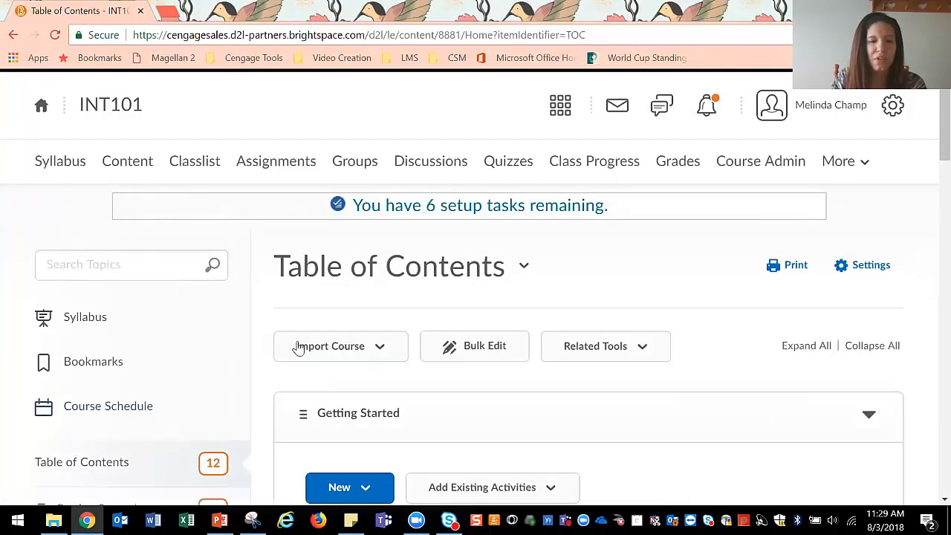
pyautogui.scroll(-3, 254, 354)
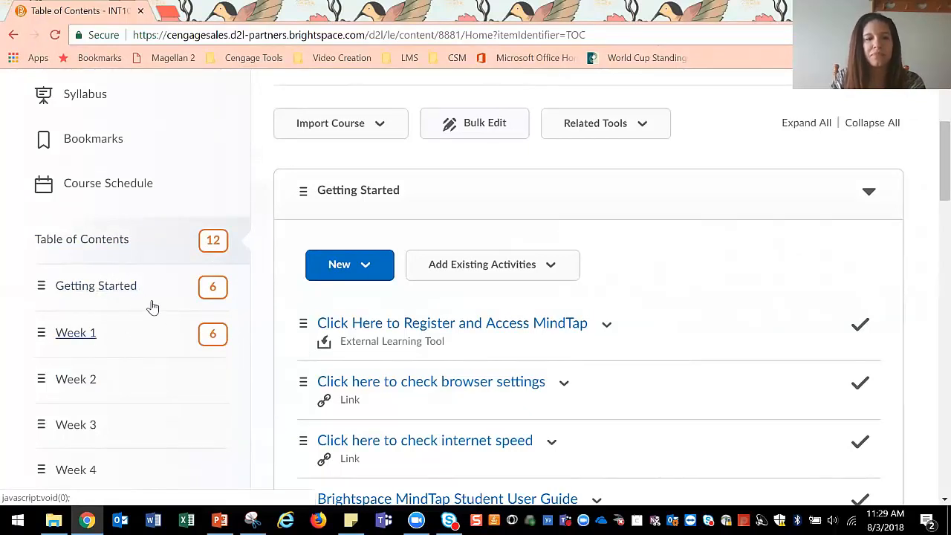
pyautogui.click(104, 289)
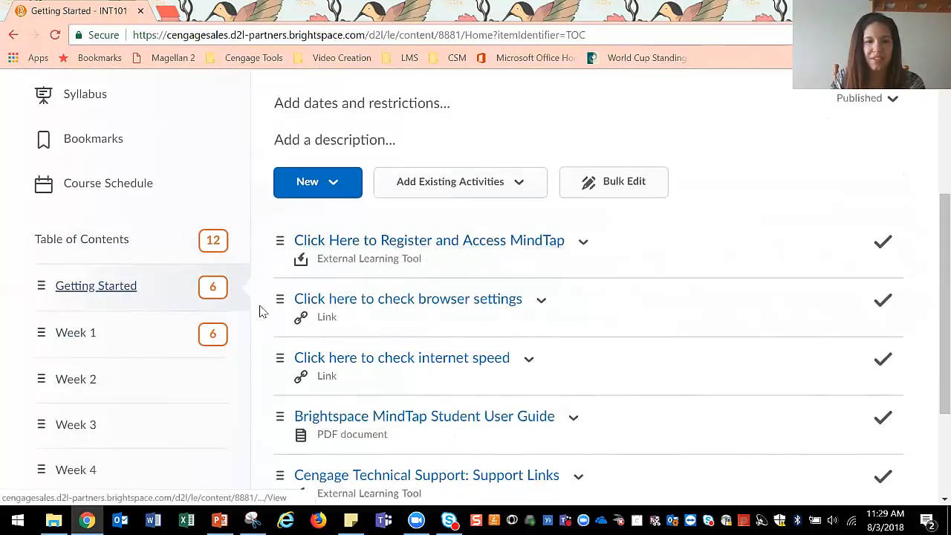
pyautogui.scroll(-2, 368, 342)
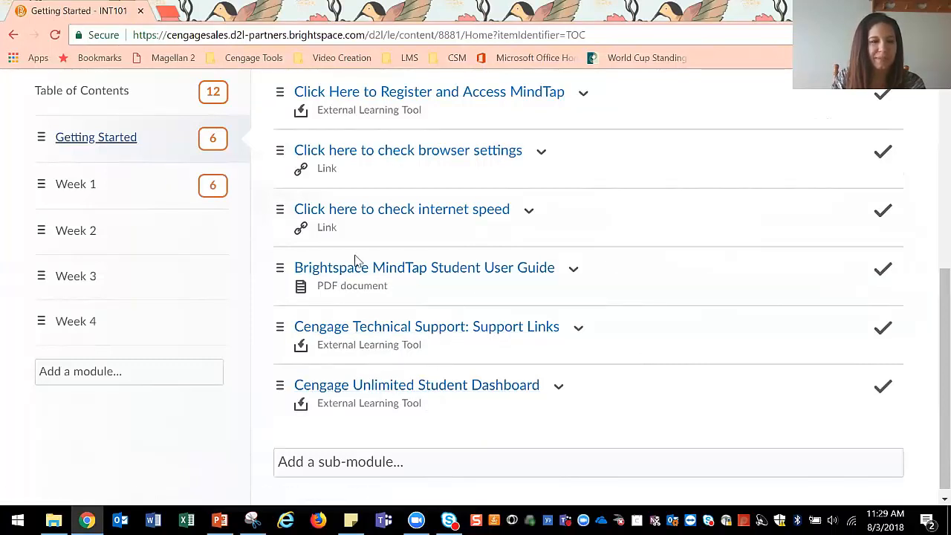
# Step: Open the Week 1 module in the course content and look through its Chapter 1 activity links
pyautogui.click(117, 192)
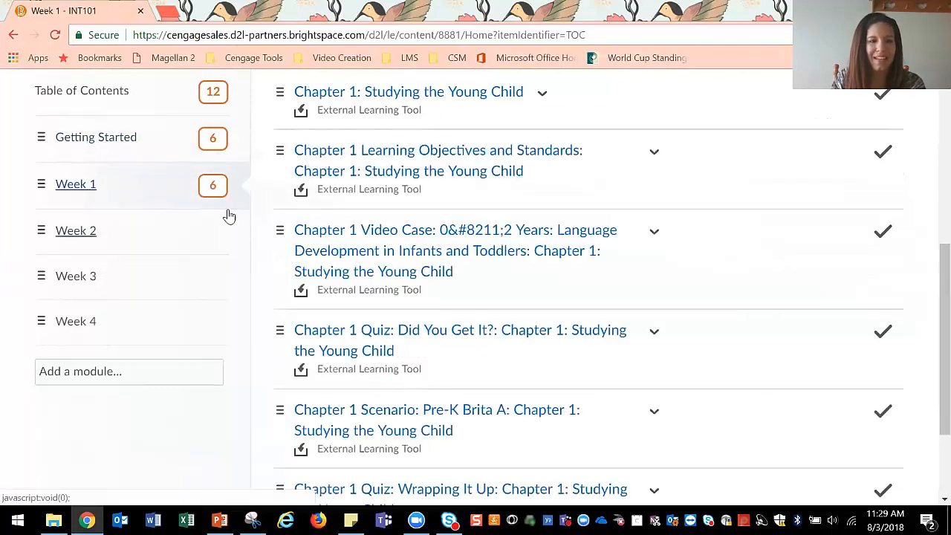
pyautogui.scroll(2, 261, 208)
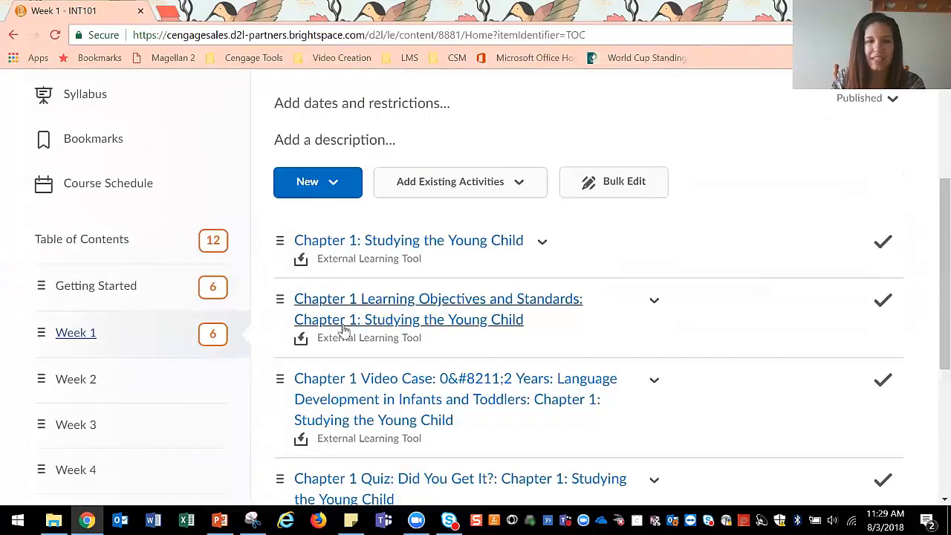
pyautogui.scroll(-2, 344, 329)
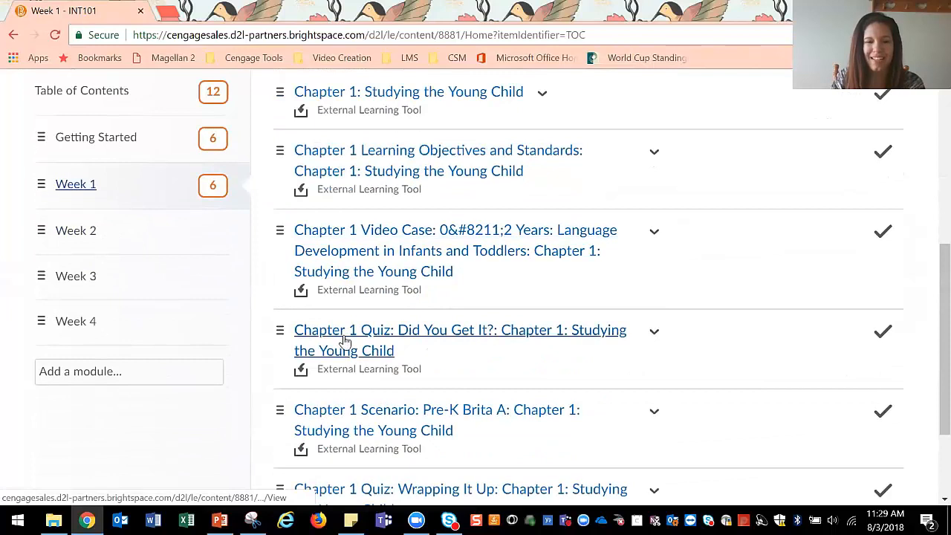
pyautogui.scroll(-2, 344, 339)
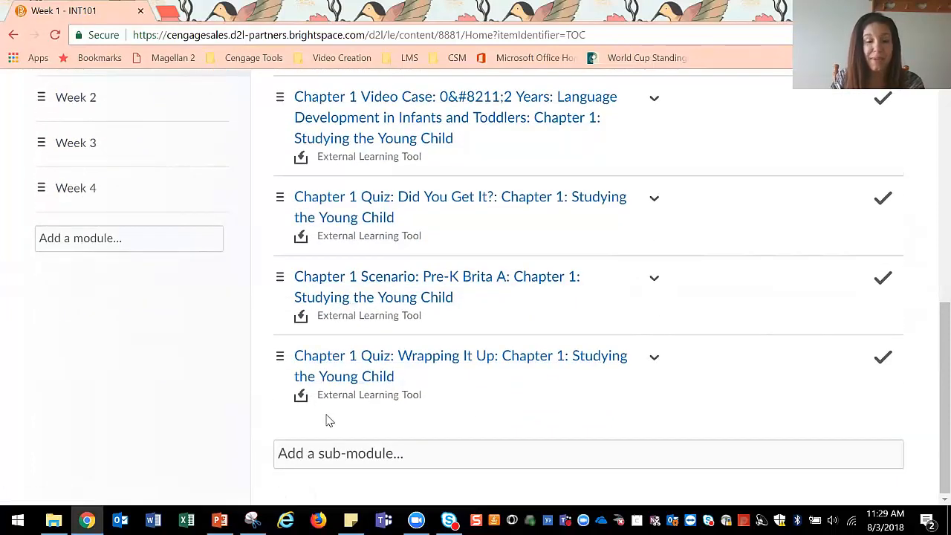
pyautogui.scroll(5, 329, 421)
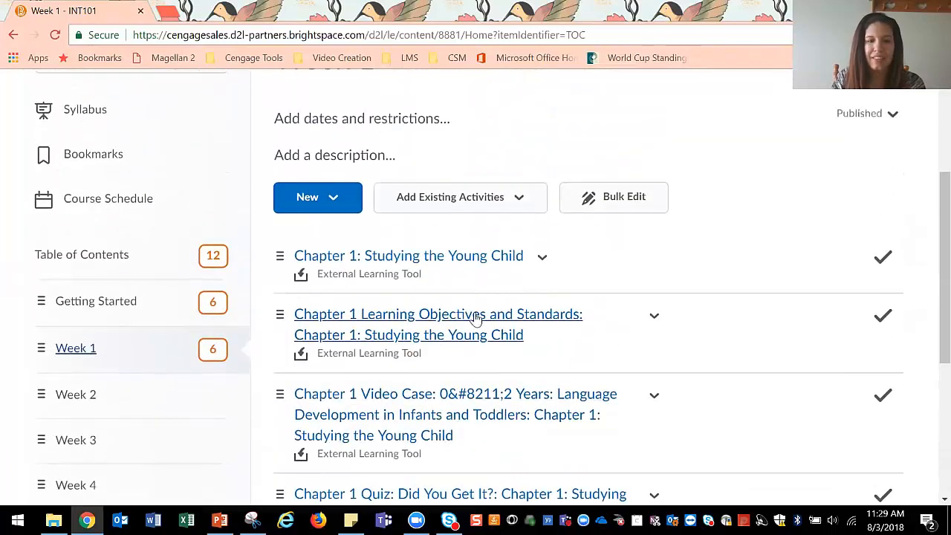
pyautogui.scroll(3, 468, 314)
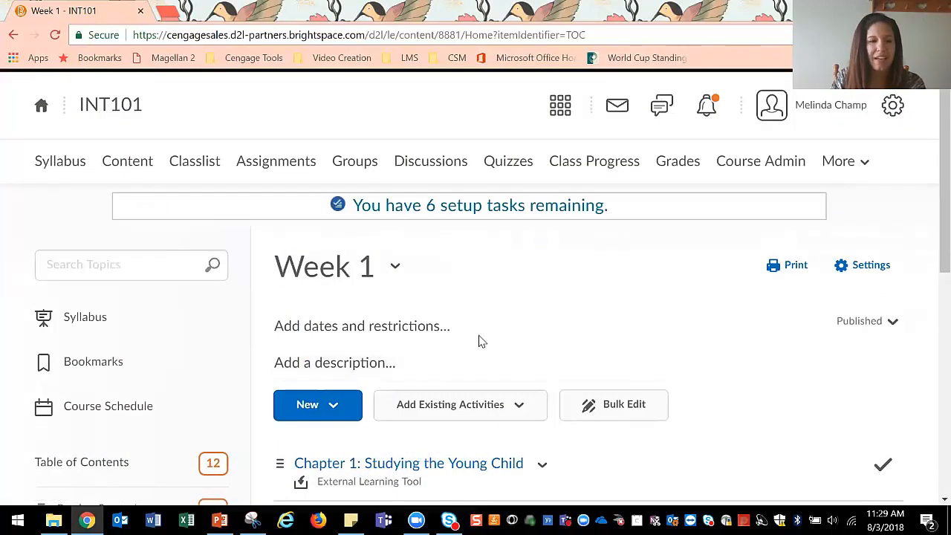